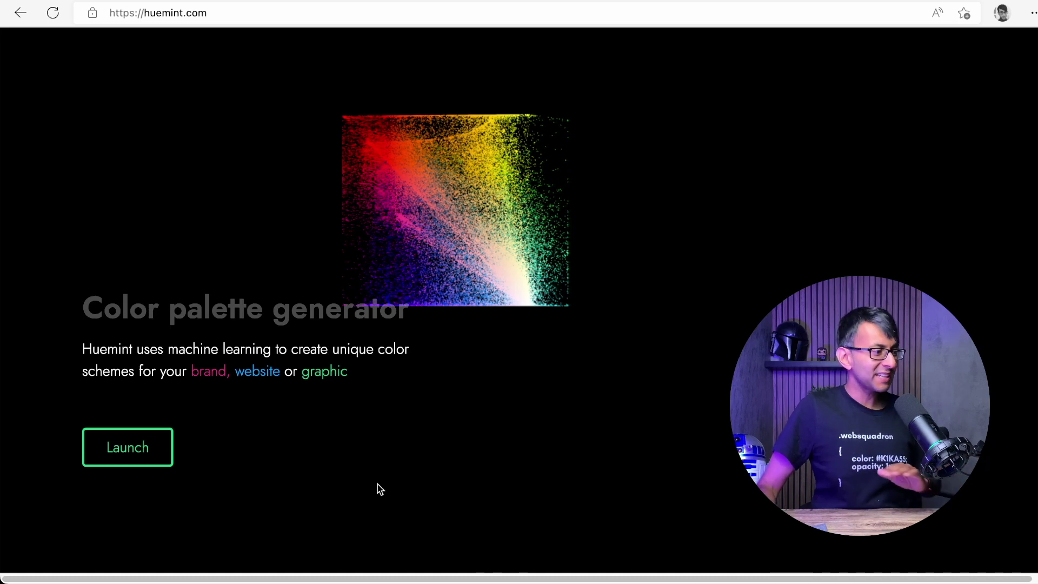
- Launch the Huemint generator to show the Brand Intersection mockup
left_click(138, 464)
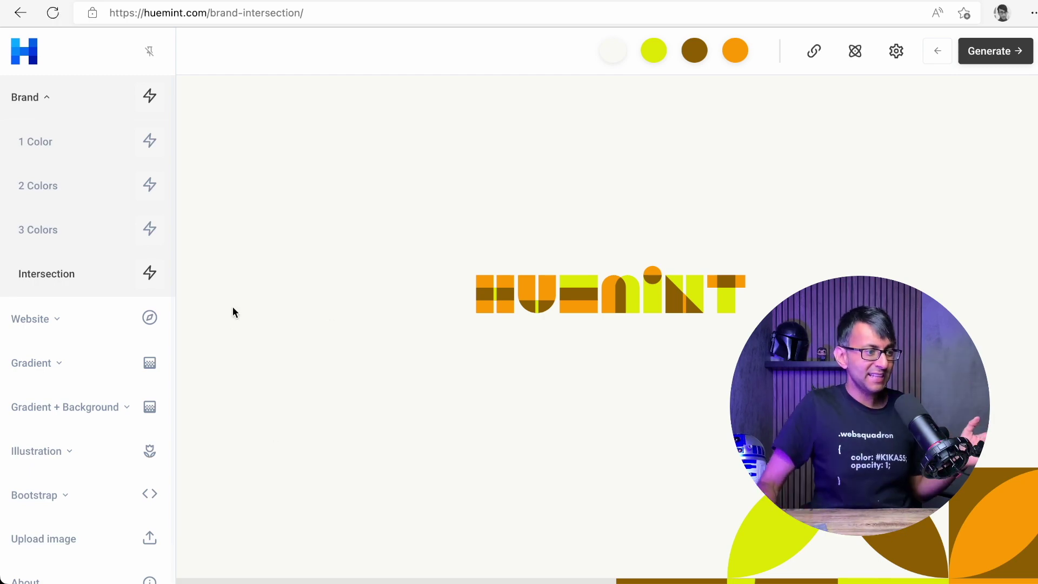
scroll(435, 359, "down", 15)
scroll(465, 402, "down", 3)
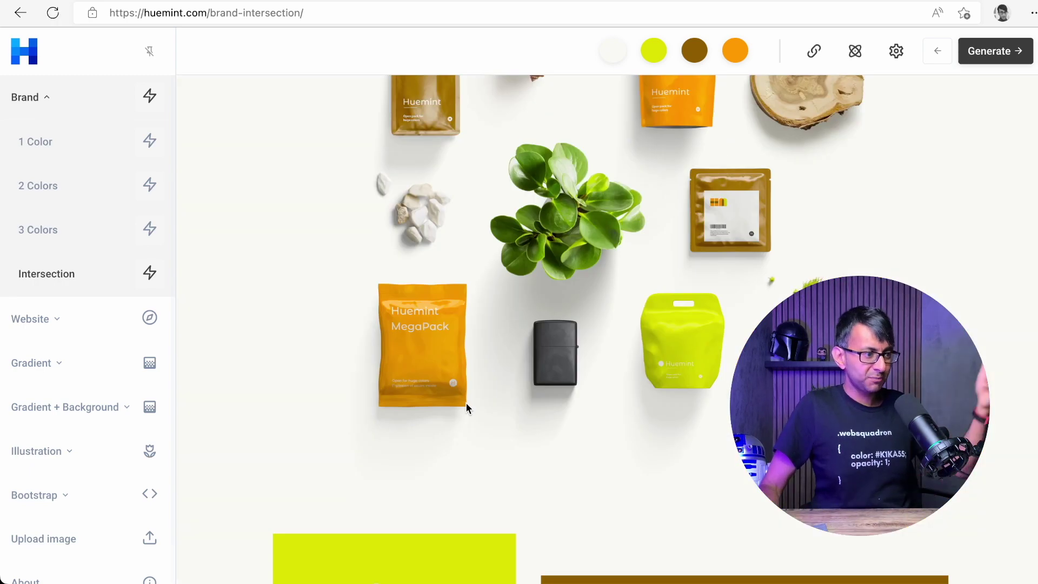
scroll(466, 402, "down", 8)
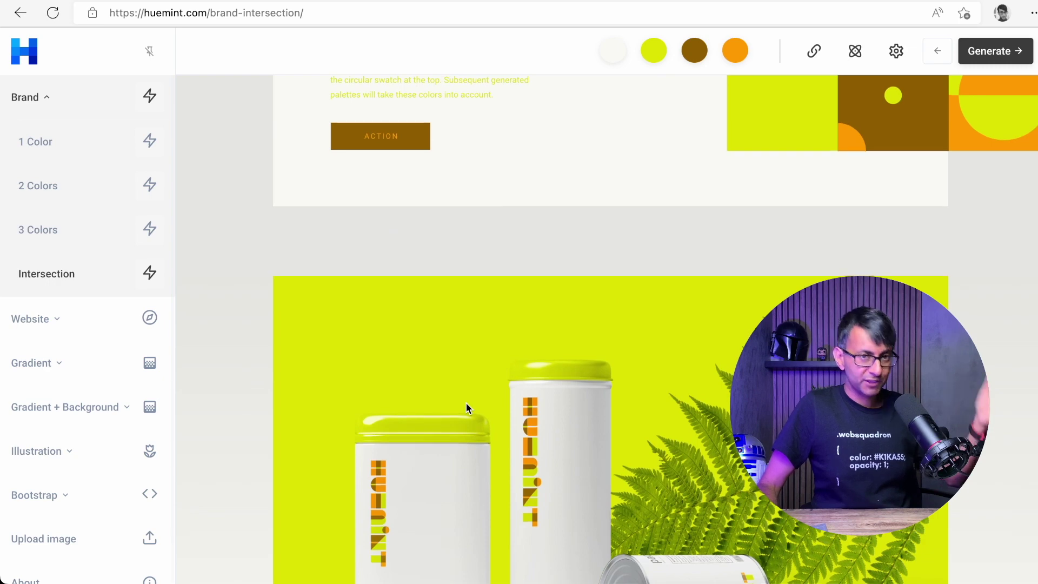
key("Home")
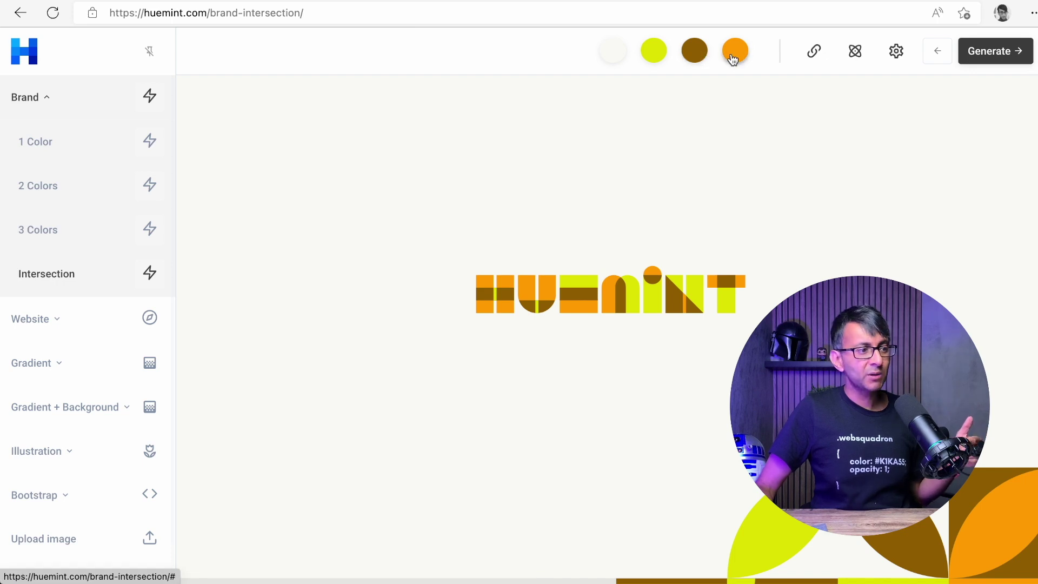
- Change the lime yellow palette colour to pure red #ff0000
left_click(649, 62)
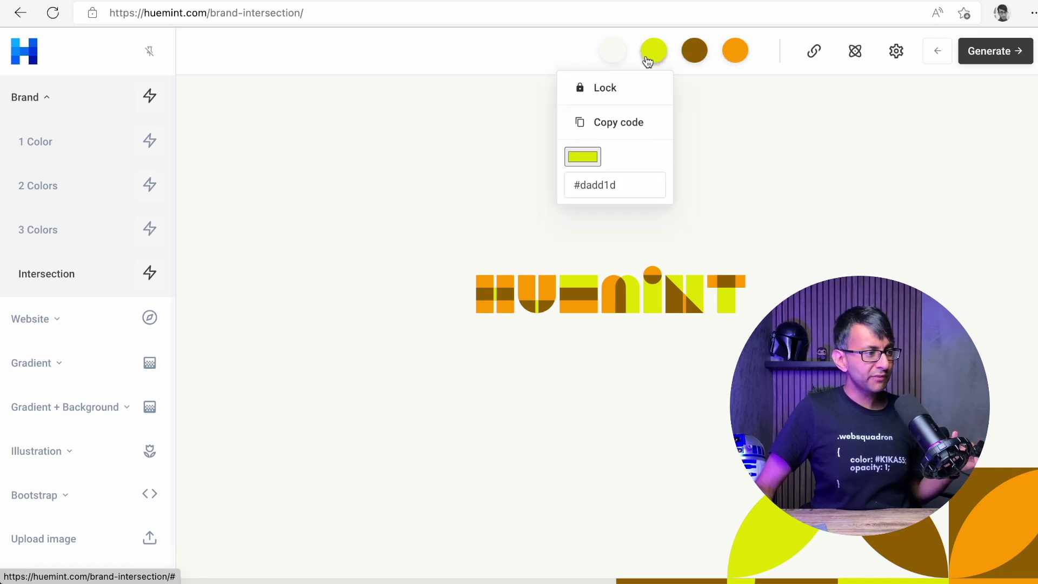
left_click(591, 178)
double_click(599, 189)
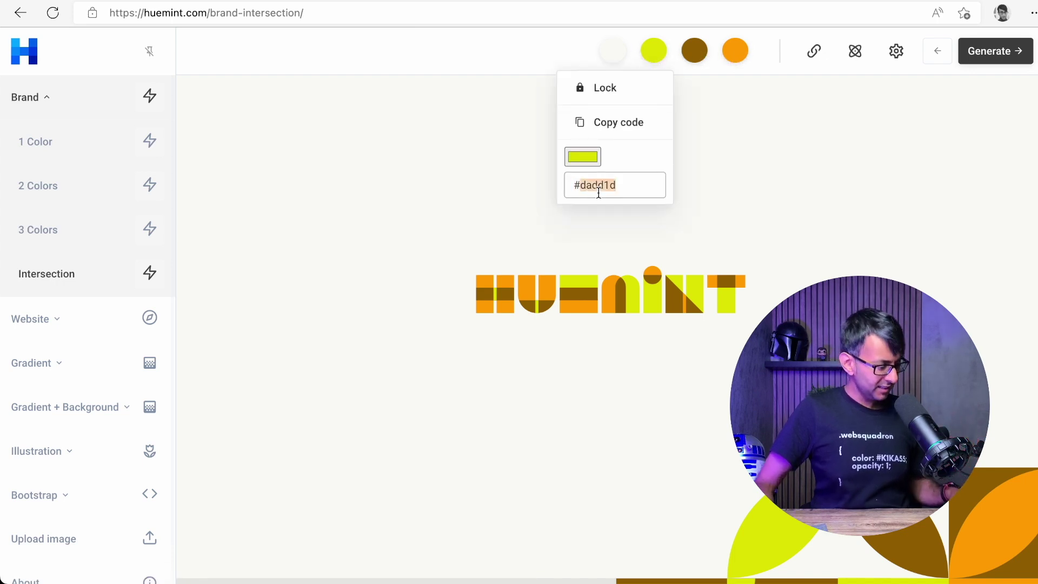
type("ff00000")
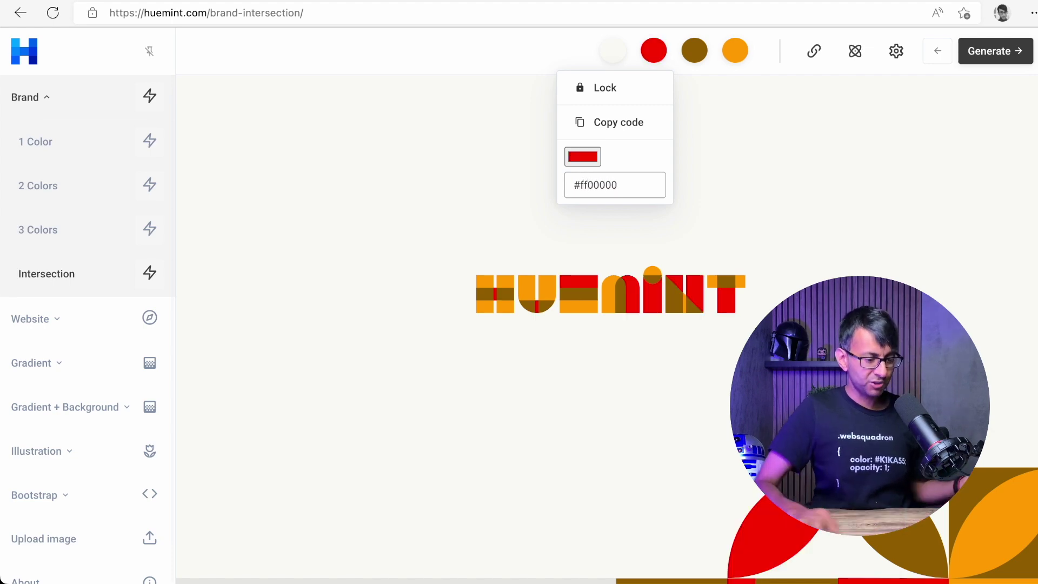
left_click(342, 221)
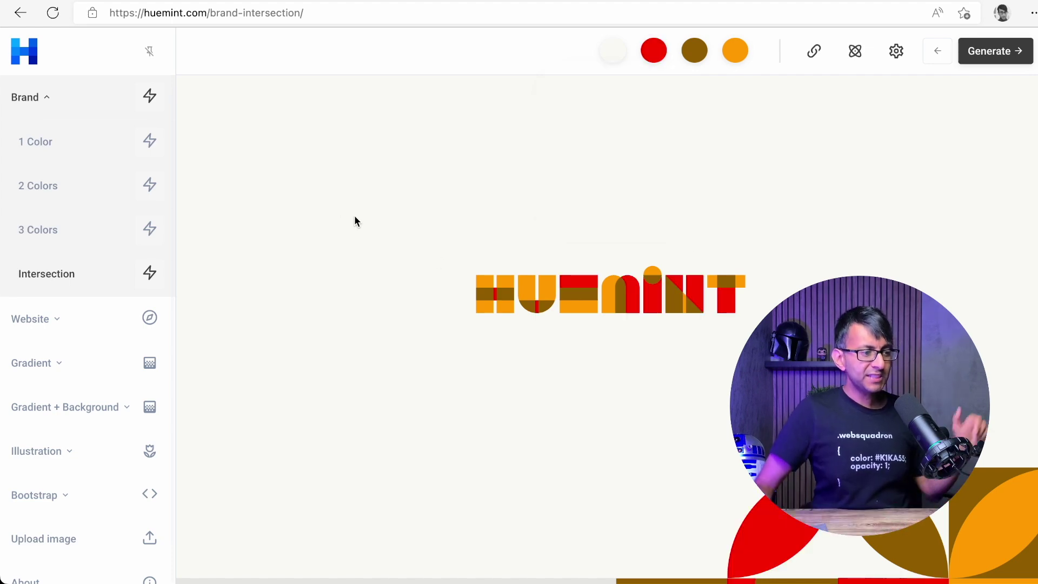
- Review the recoloured mockups, then open the 1 Color brand page
scroll(582, 336, "down", 8)
scroll(582, 342, "down", 4)
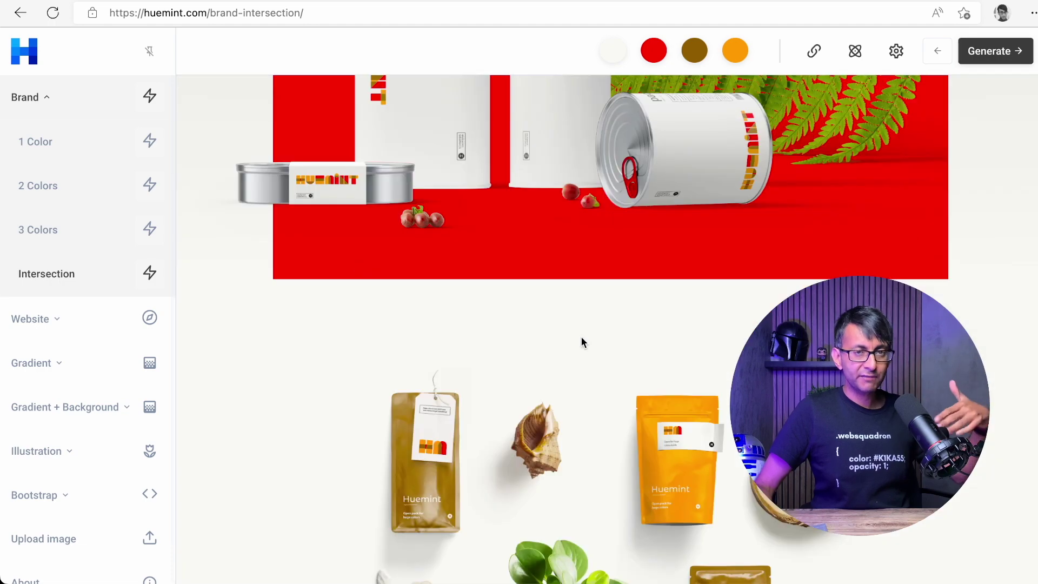
scroll(582, 343, "up", 4)
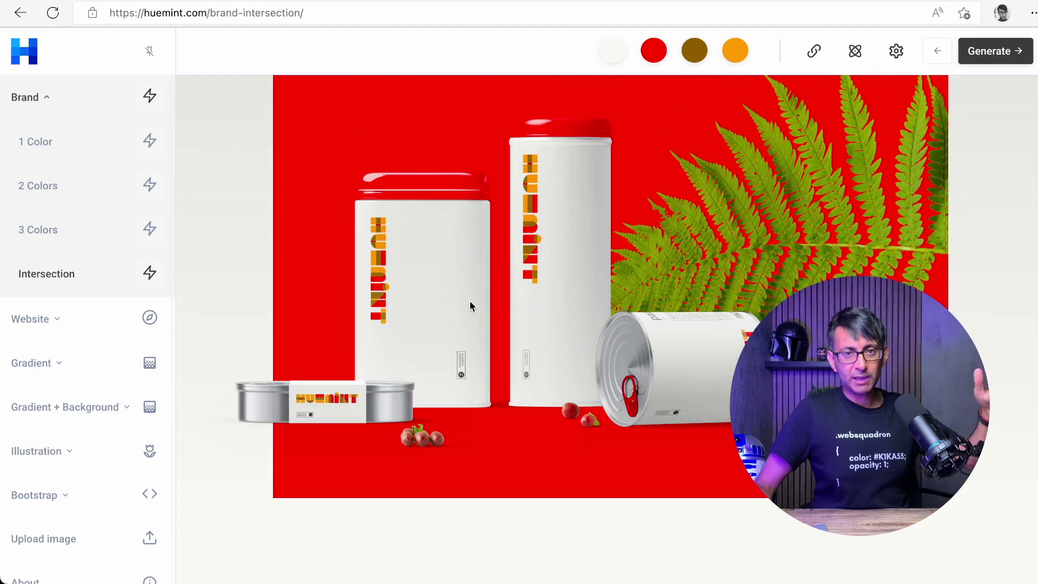
scroll(469, 300, "up", 6)
scroll(470, 302, "up", 7)
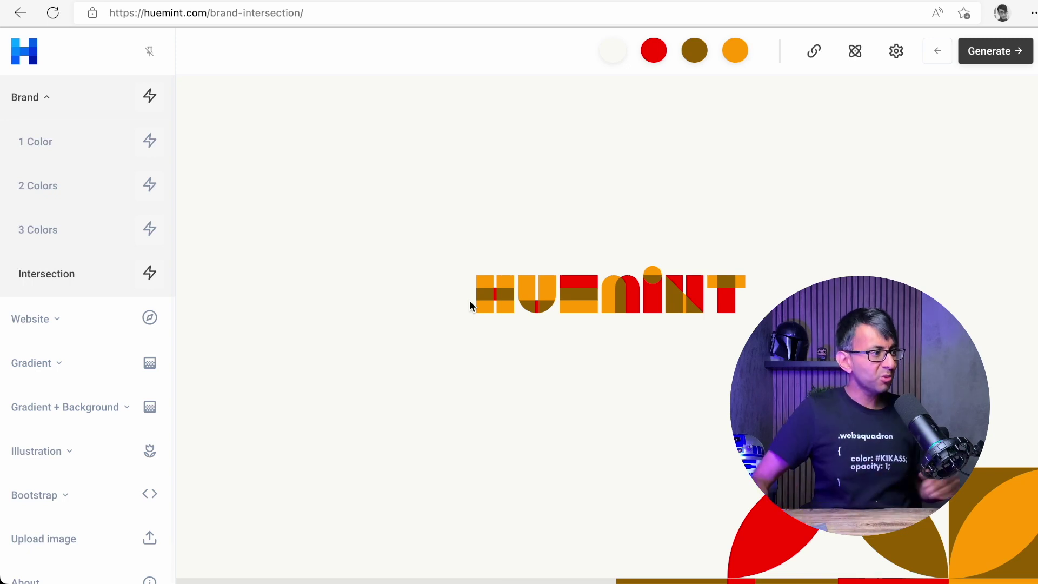
left_click(50, 155)
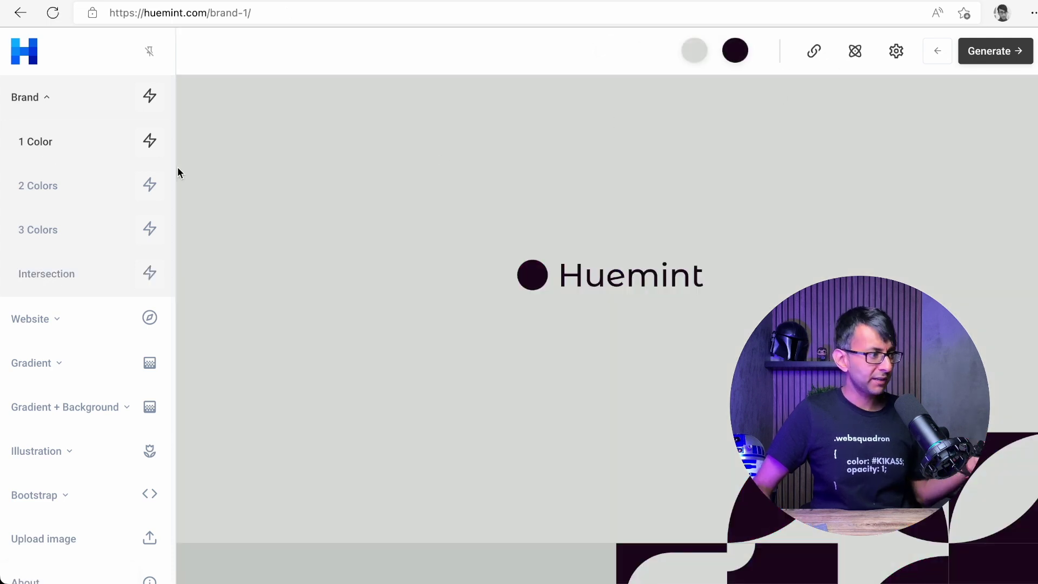
- Open the 2 Colors brand mockup
left_click(34, 189)
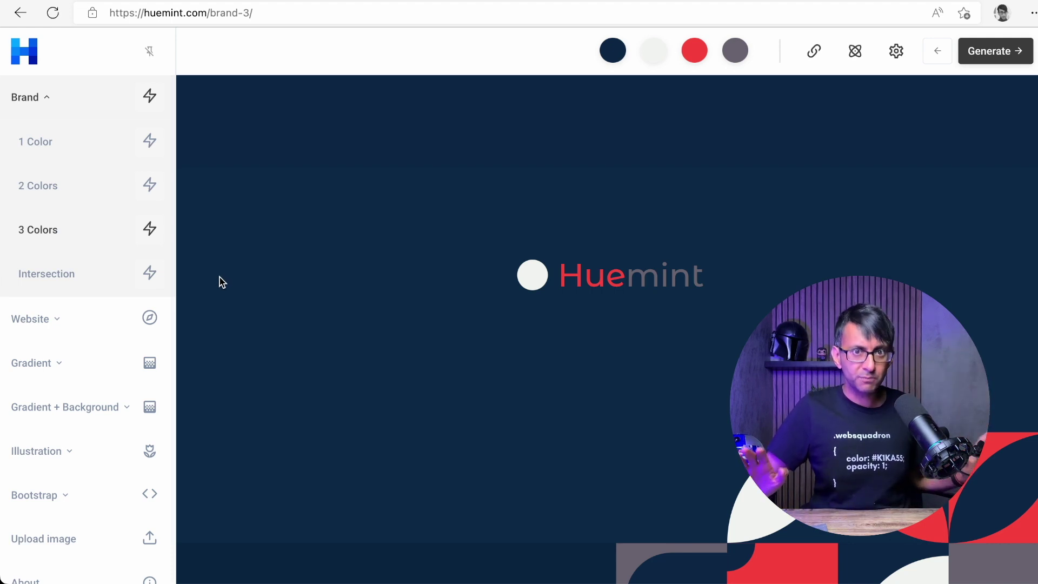
- Open the 1 Accent mockup from the Website category
left_click(47, 321)
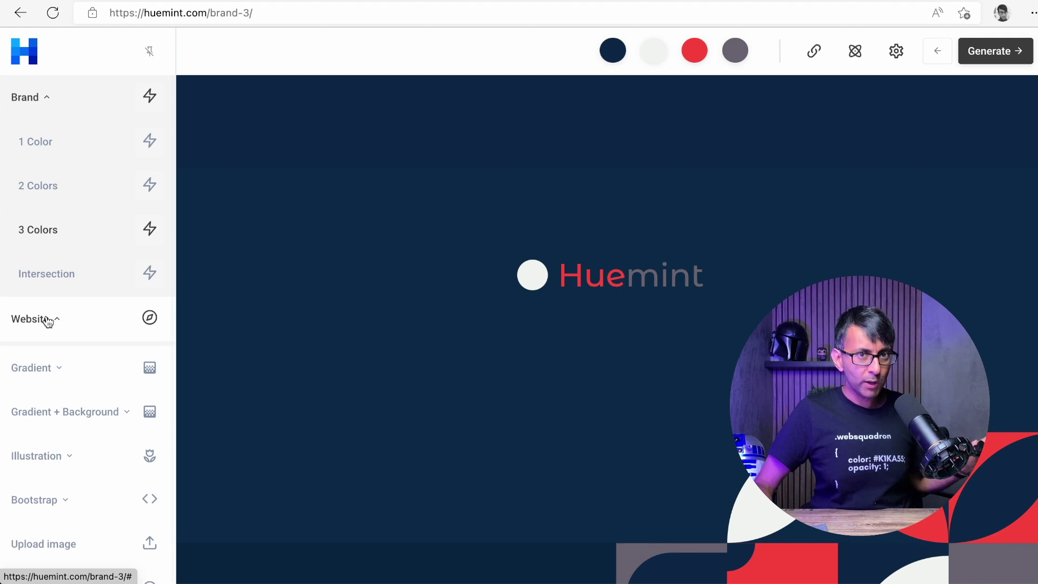
scroll(54, 387, "down", 1)
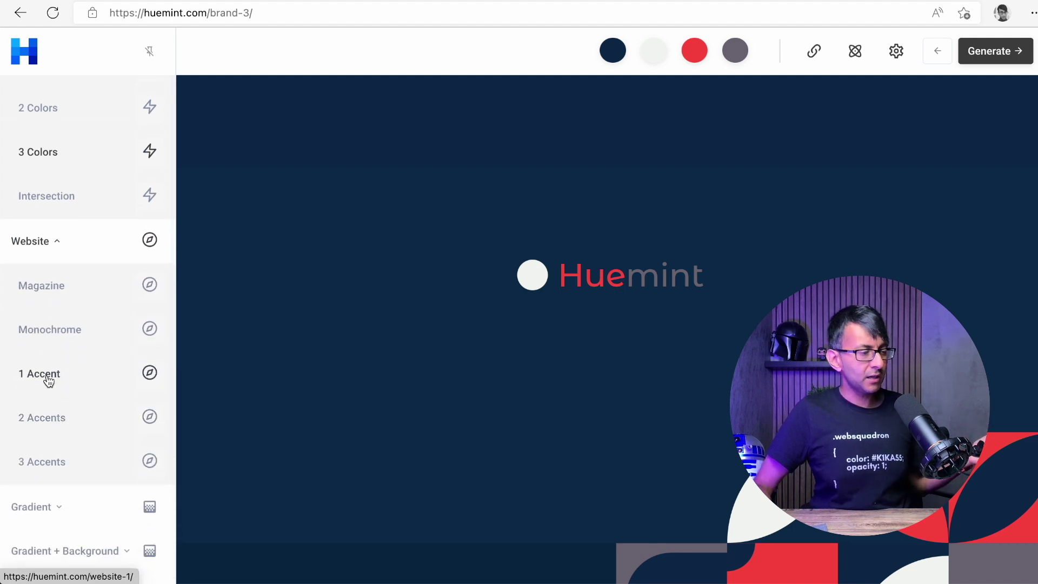
left_click(48, 380)
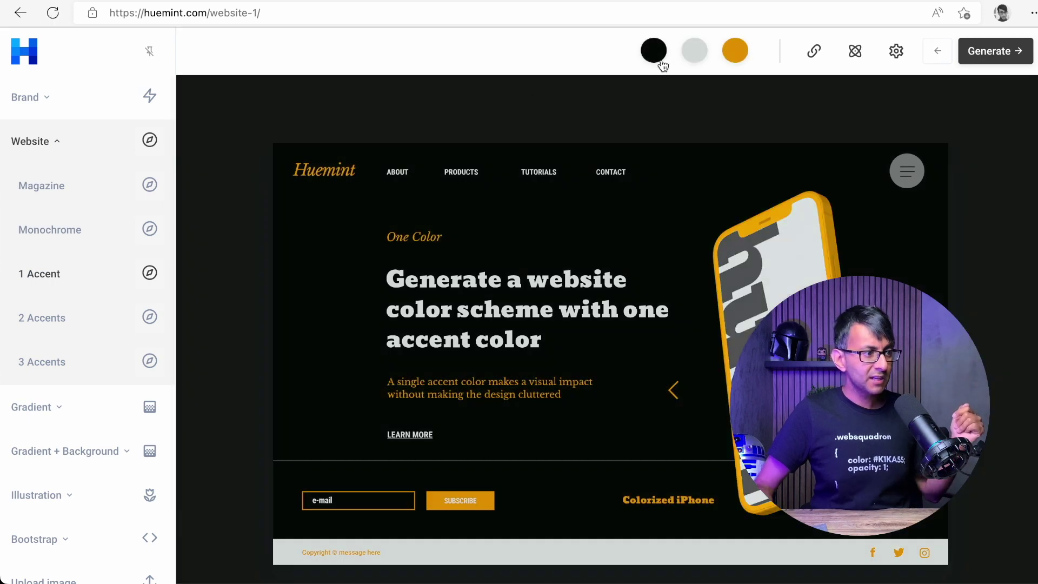
- Set the palette colours to white #ffffff, red #ff0050 and near-black #222222
left_click(656, 54)
double_click(602, 187)
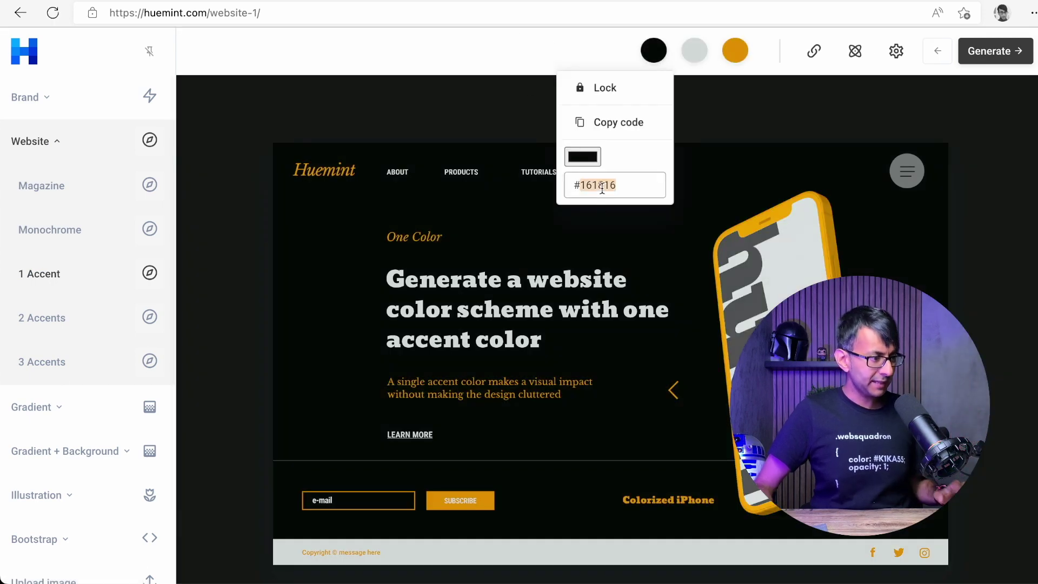
type("ffffff")
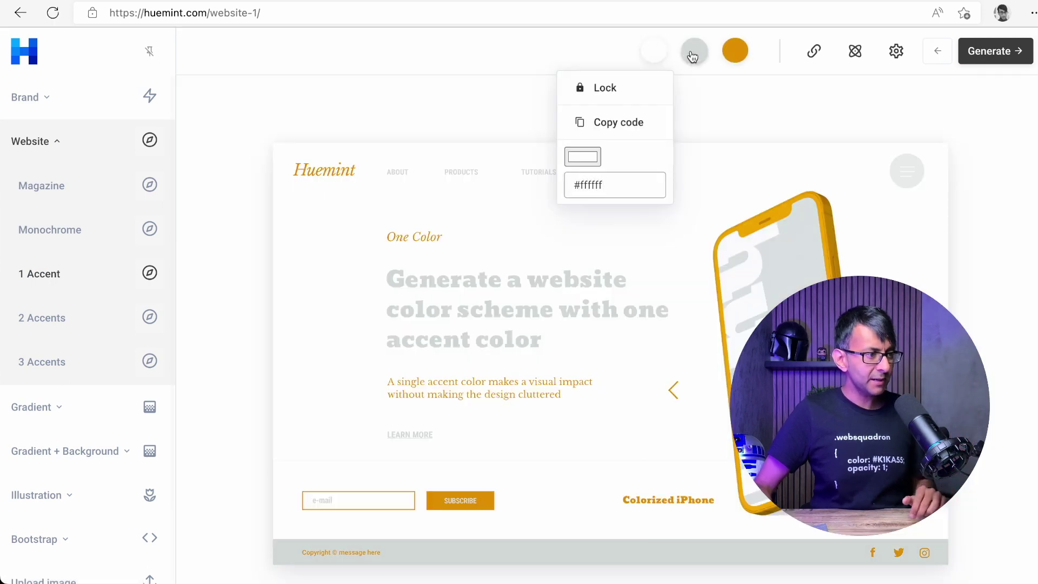
left_click(694, 51)
double_click(635, 189)
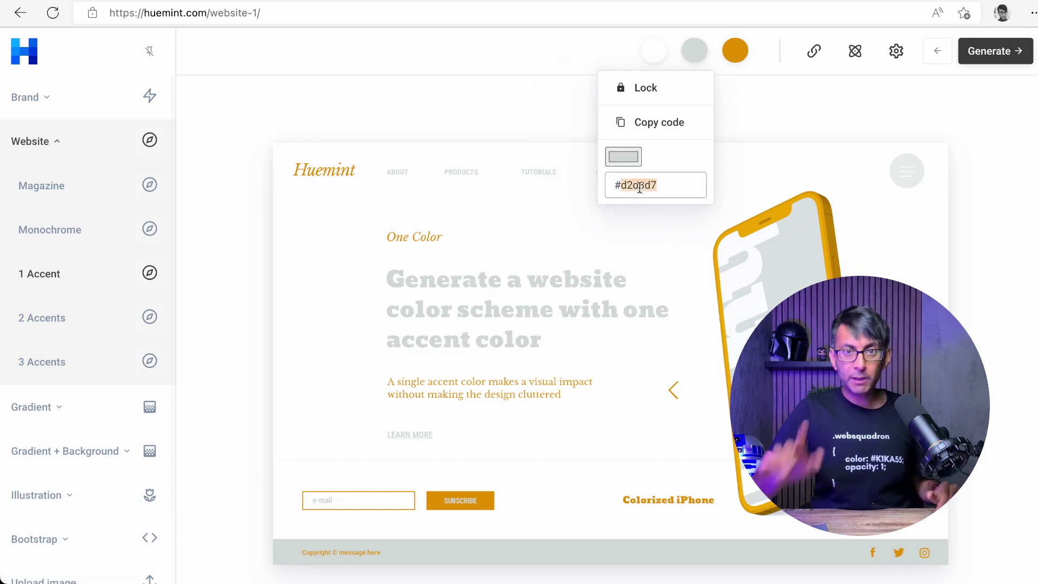
type("ff0050")
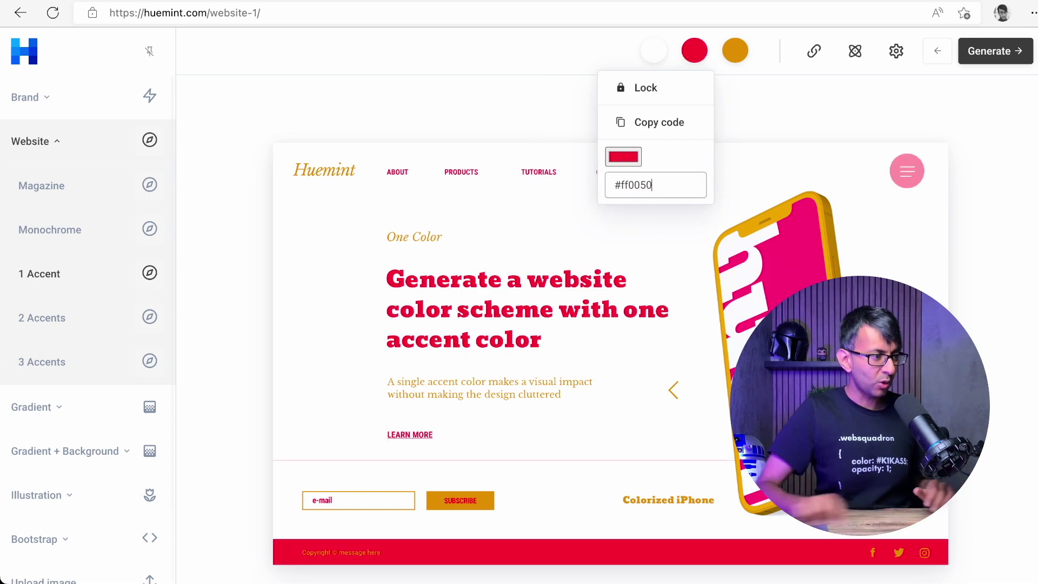
left_click(742, 51)
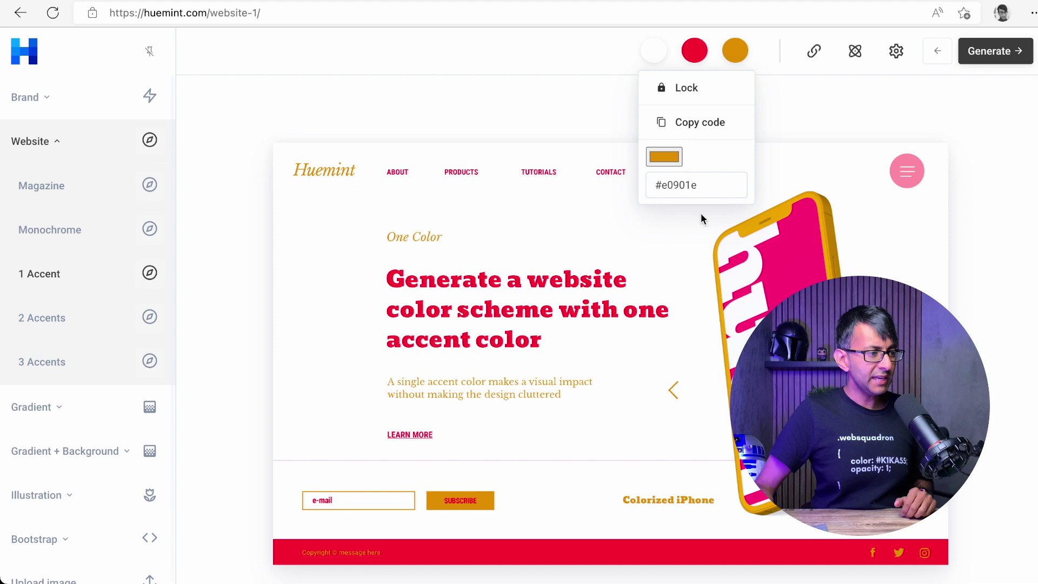
double_click(687, 187)
type("222222")
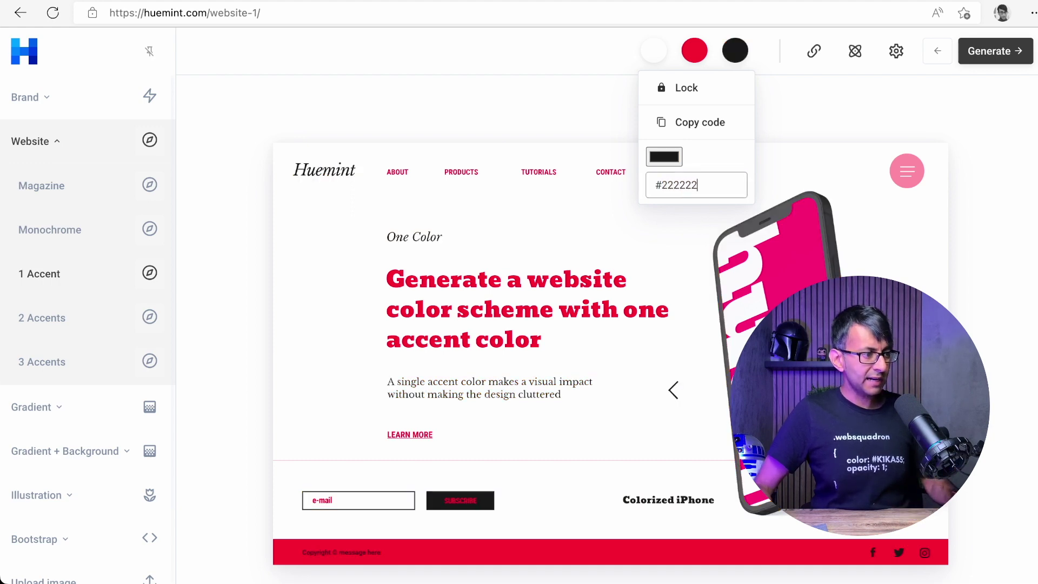
left_click(541, 138)
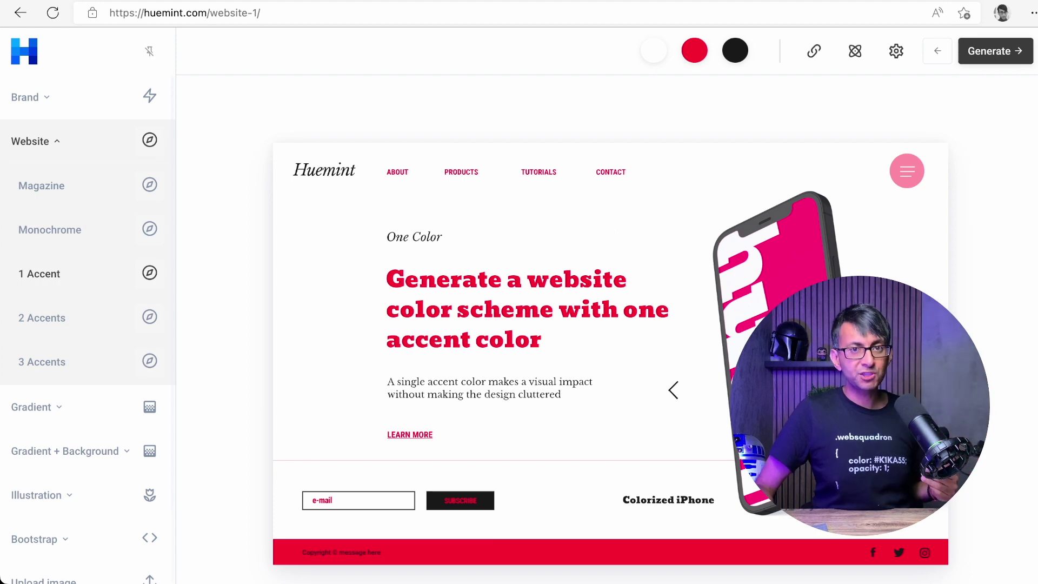
- Scroll through the recoloured 1 Accent website preview
scroll(610, 324, "down", 8)
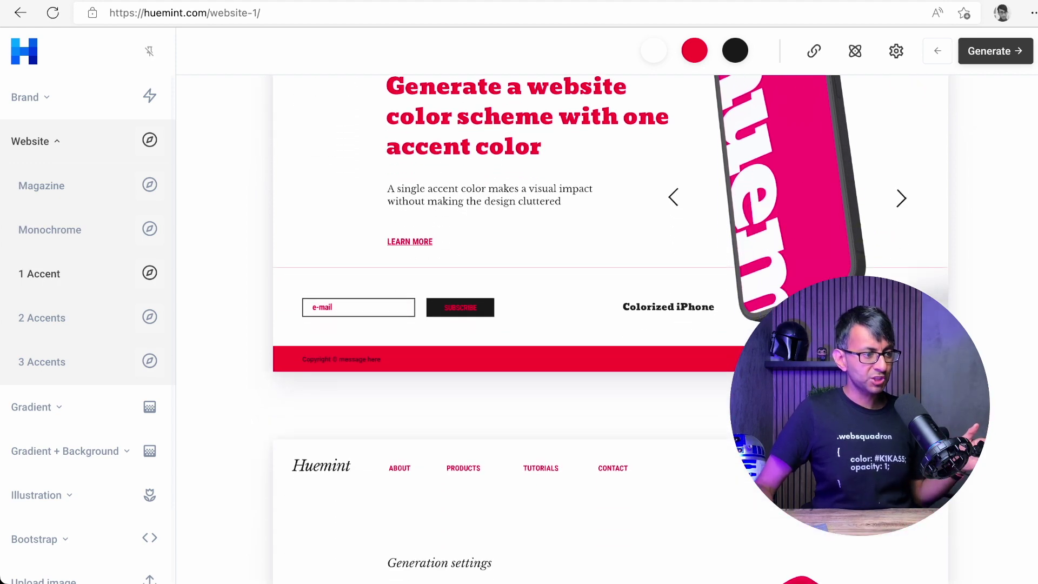
scroll(611, 324, "down", 3)
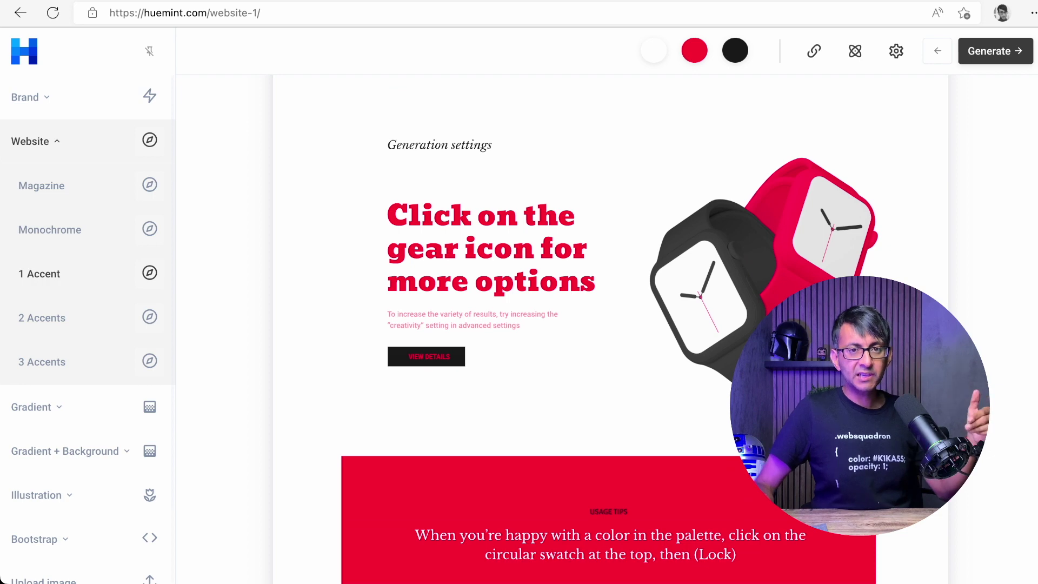
scroll(1032, 367, "down", 6)
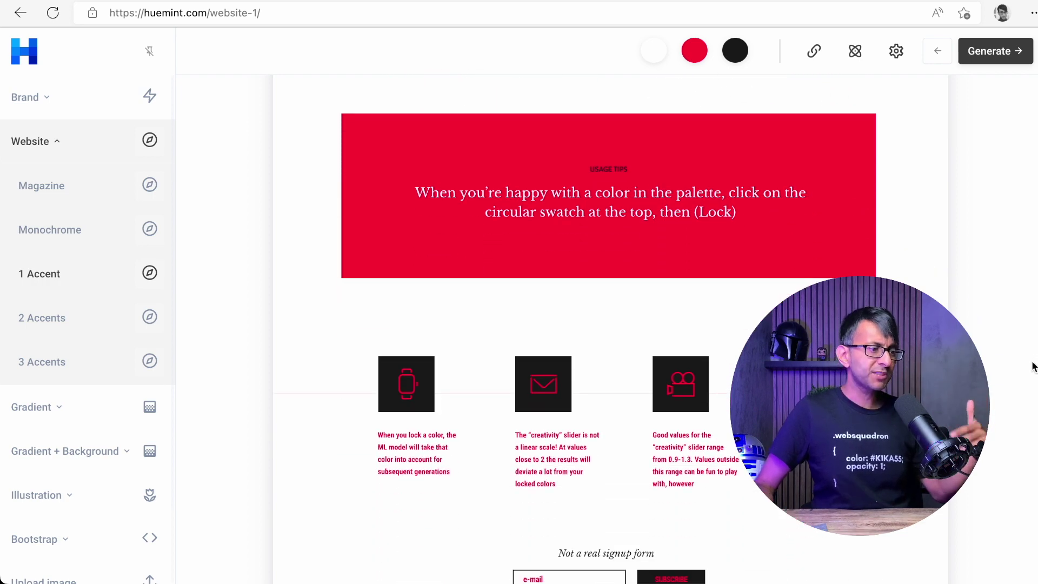
scroll(1032, 366, "down", 10)
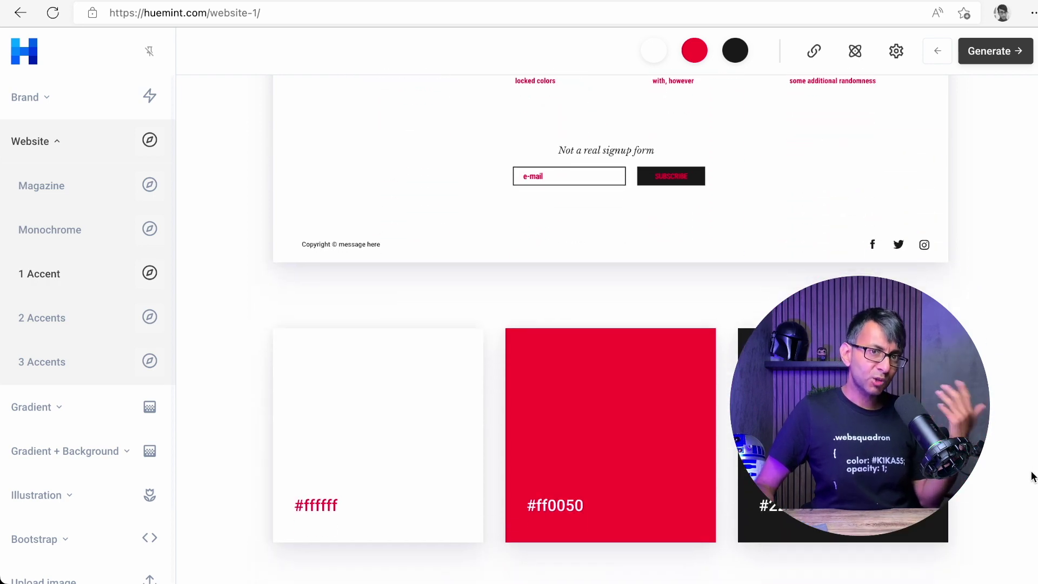
scroll(1029, 464, "up", 15)
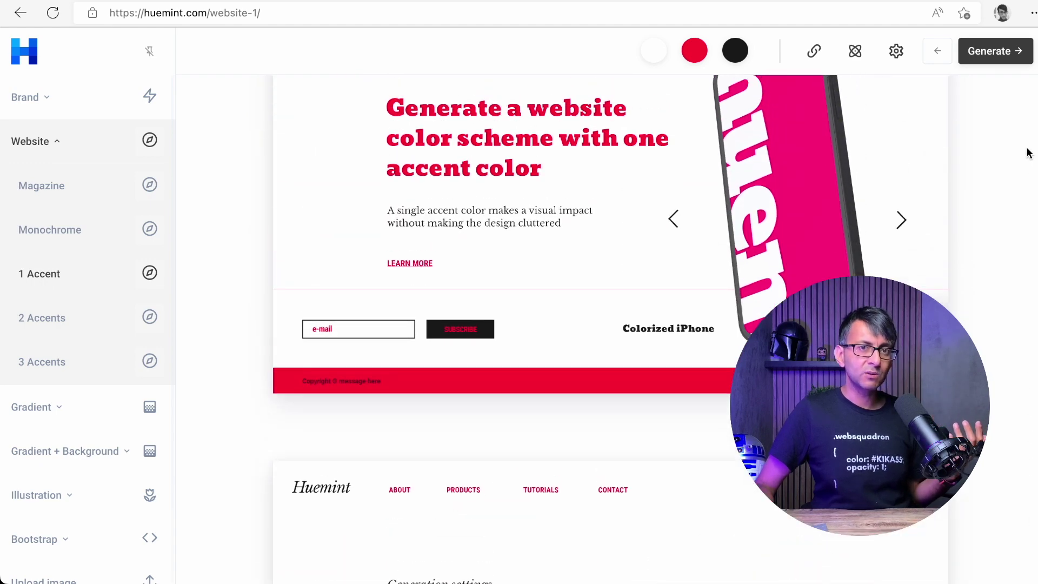
scroll(1028, 153, "up", 3)
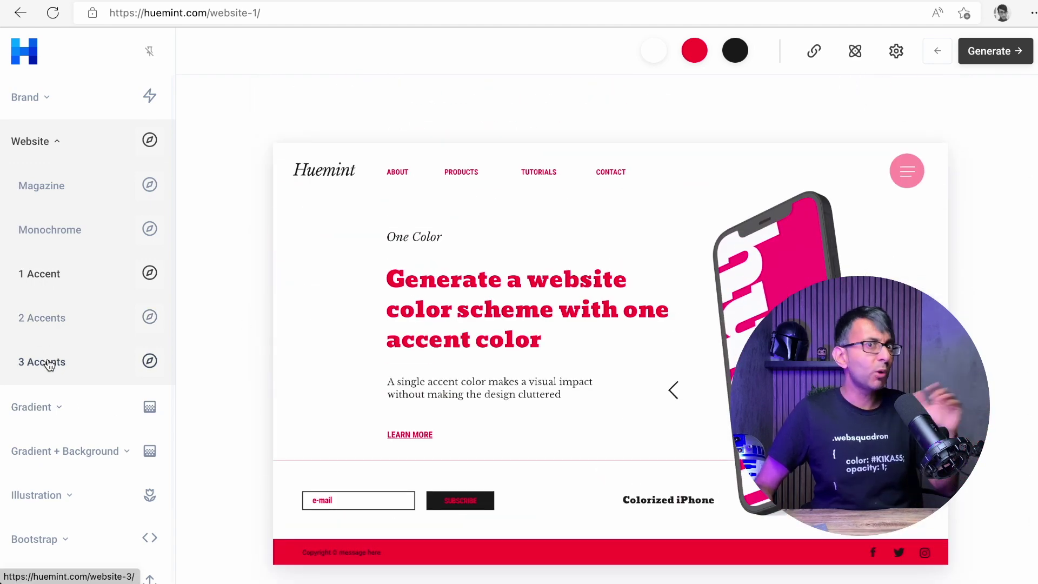
- Switch to the 2 Accents and then the 3 Accents website mockup
left_click(55, 318)
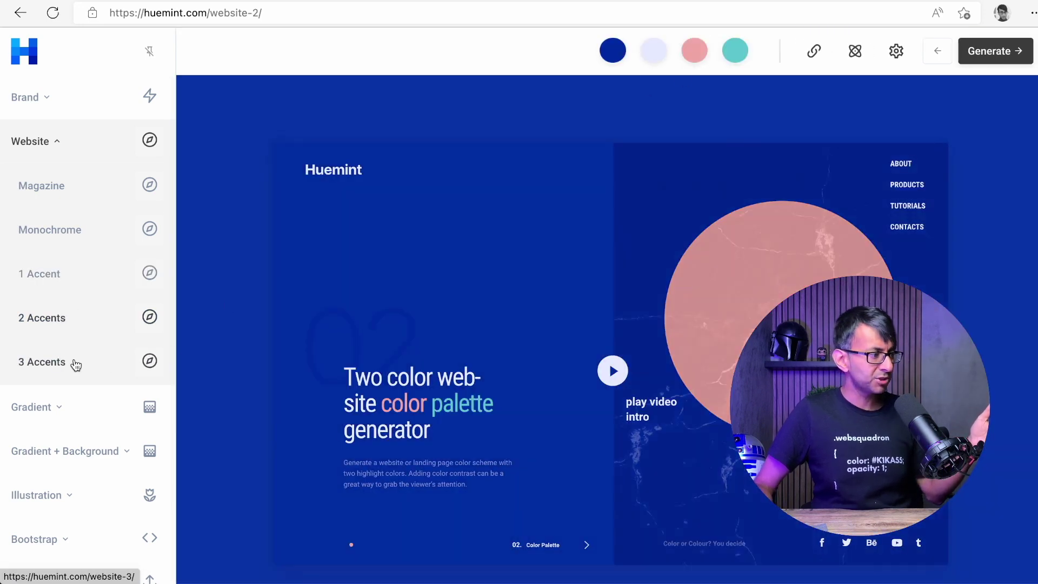
left_click(32, 359)
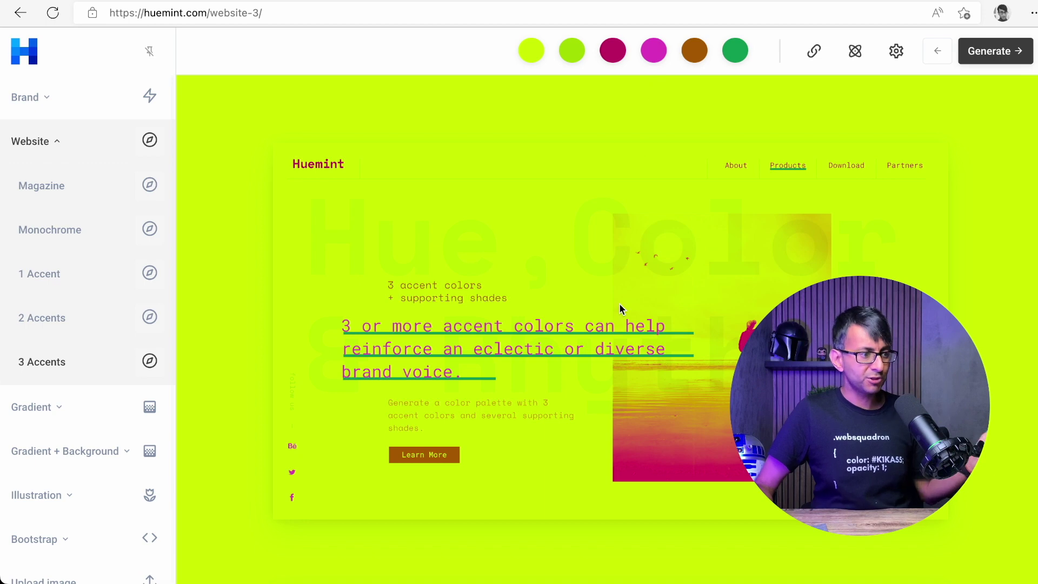
scroll(622, 280, "down", 5)
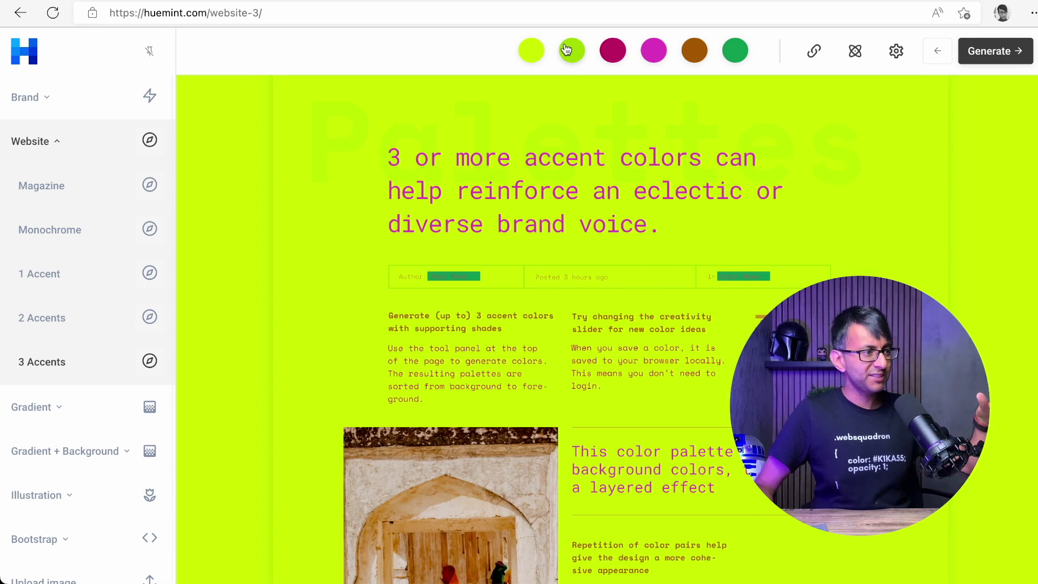
- Replace the first colour c4f100 with white #ffffff and review the page
left_click(524, 48)
double_click(469, 184)
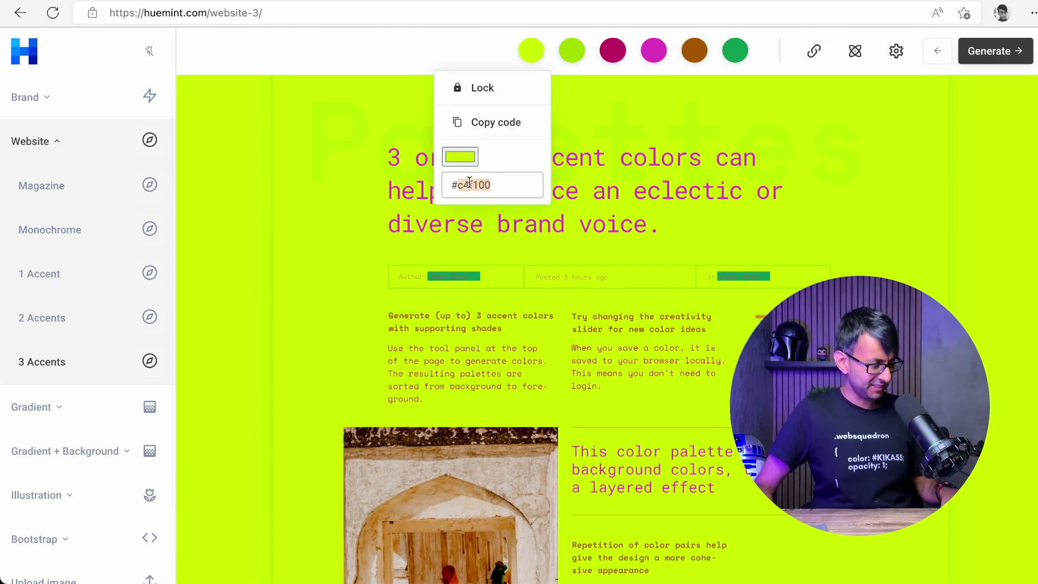
type("ffffff")
left_click(219, 173)
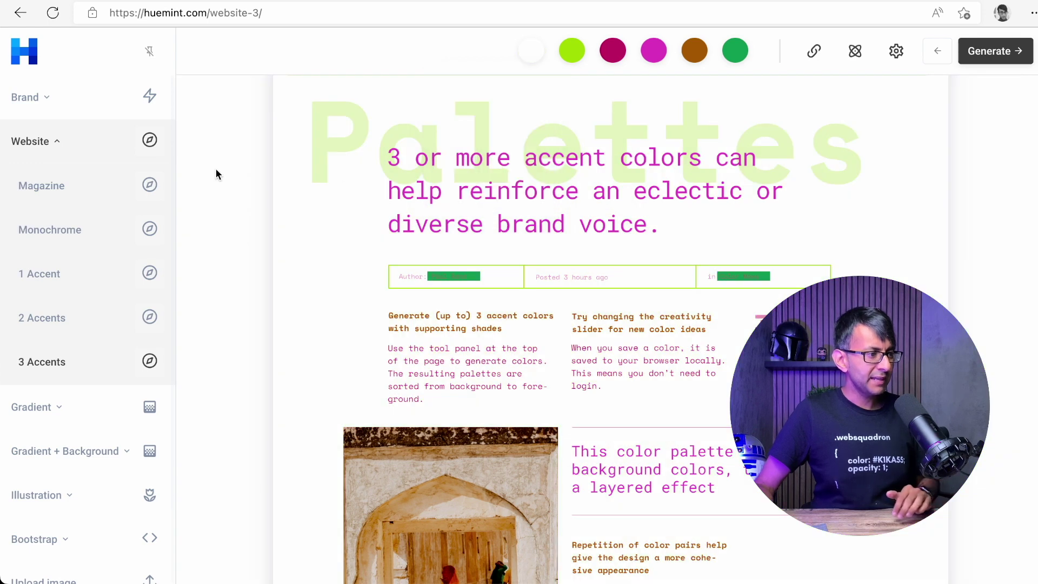
scroll(708, 367, "down", 5)
scroll(709, 368, "down", 1)
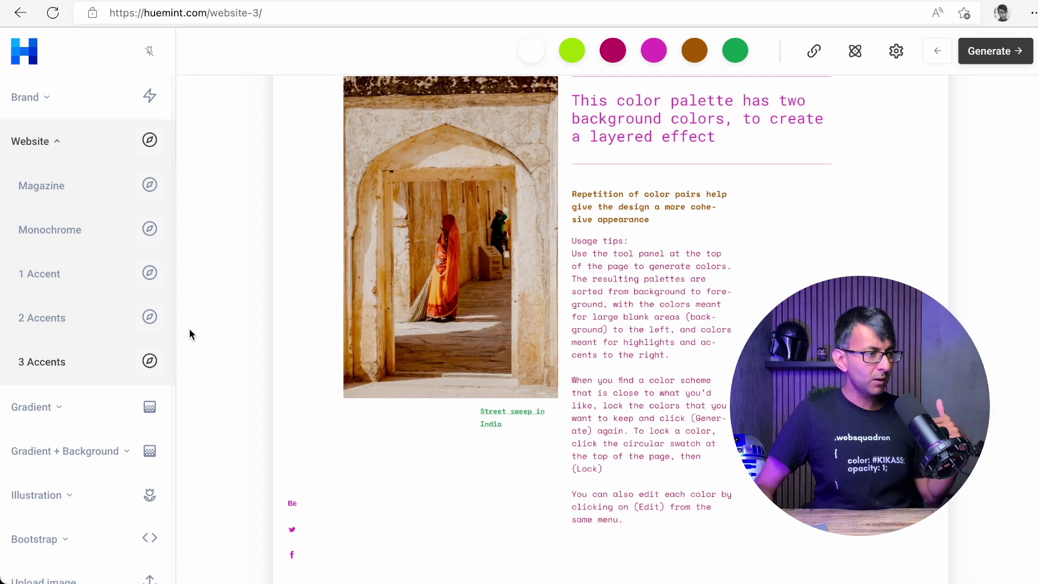
- Generate a new white, grey, navy, crimson and yellow palette, then expand Illustration
left_click(968, 57)
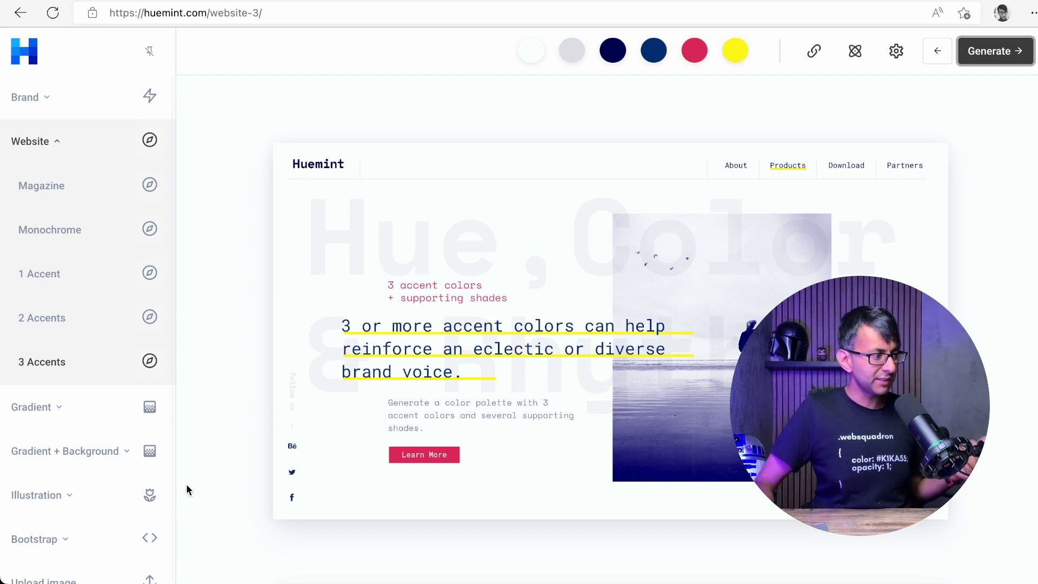
scroll(94, 452, "down", 1)
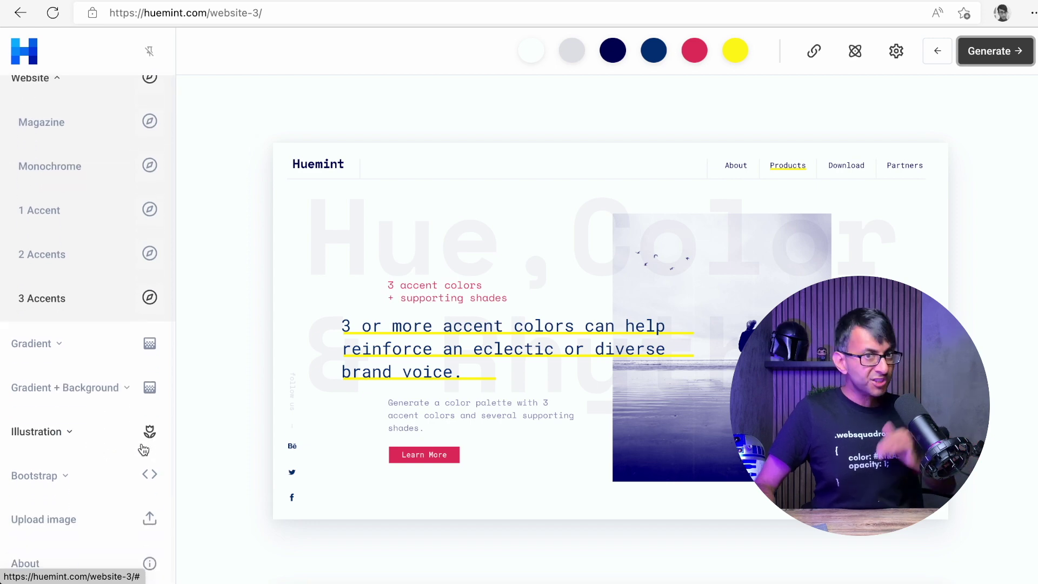
left_click(59, 443)
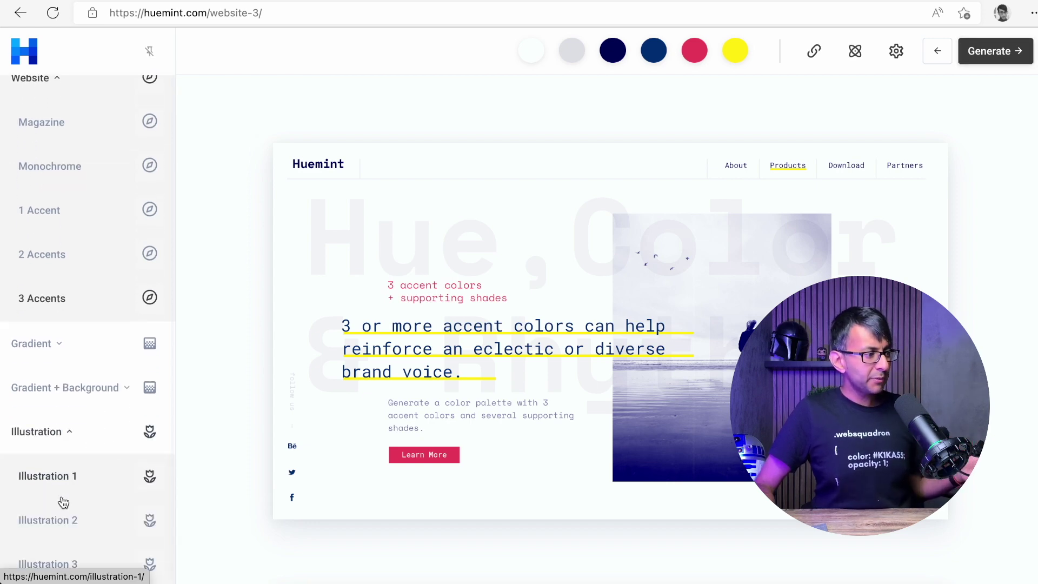
- Open the Illustration 1 layout from the Illustration list
scroll(62, 497, "down", 2)
left_click(54, 456)
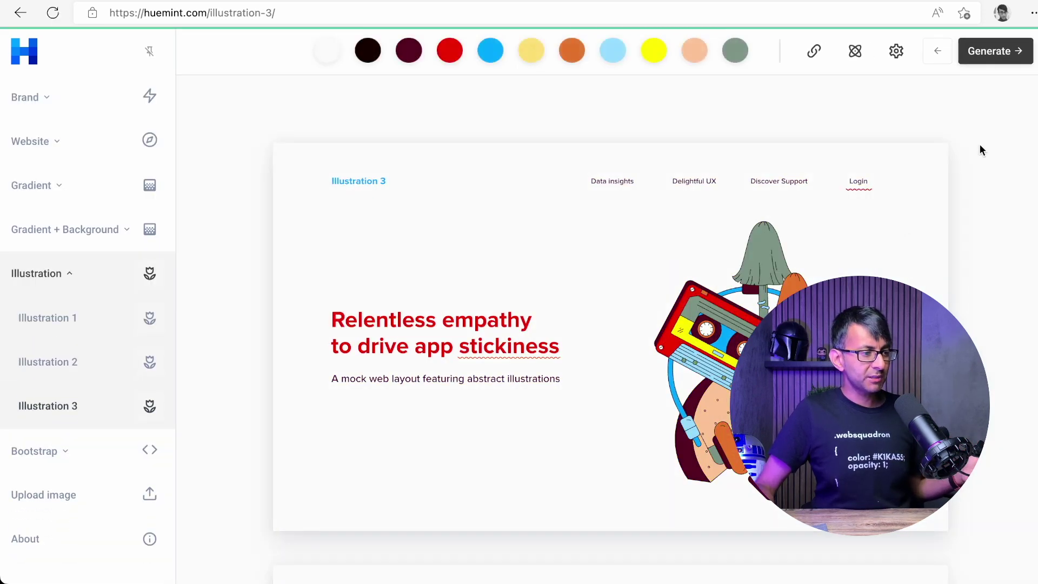
left_click(129, 304)
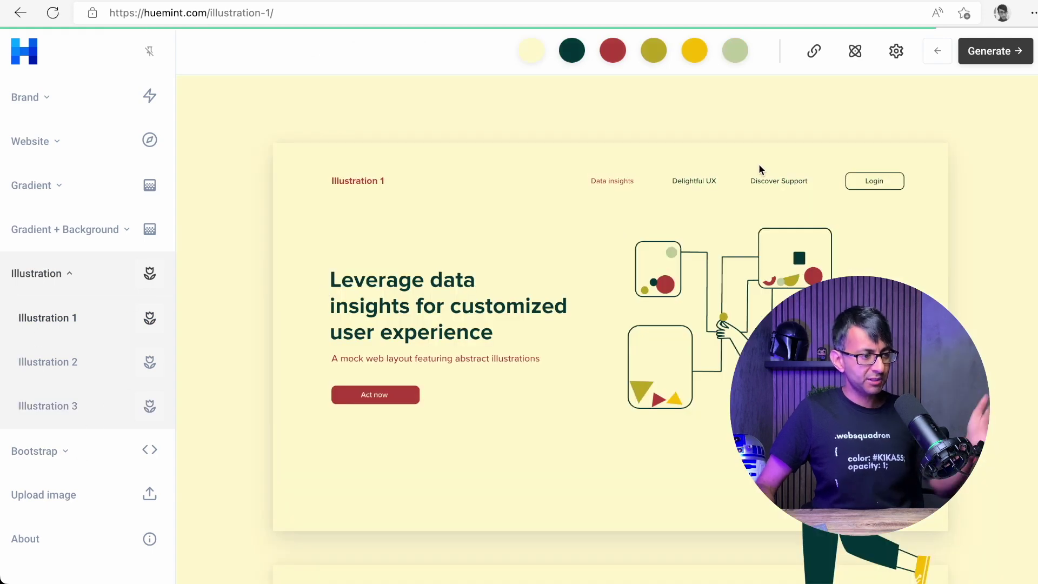
- Set the background fff7d0 to #333333 and the dark green colour to #ffffff
left_click(546, 65)
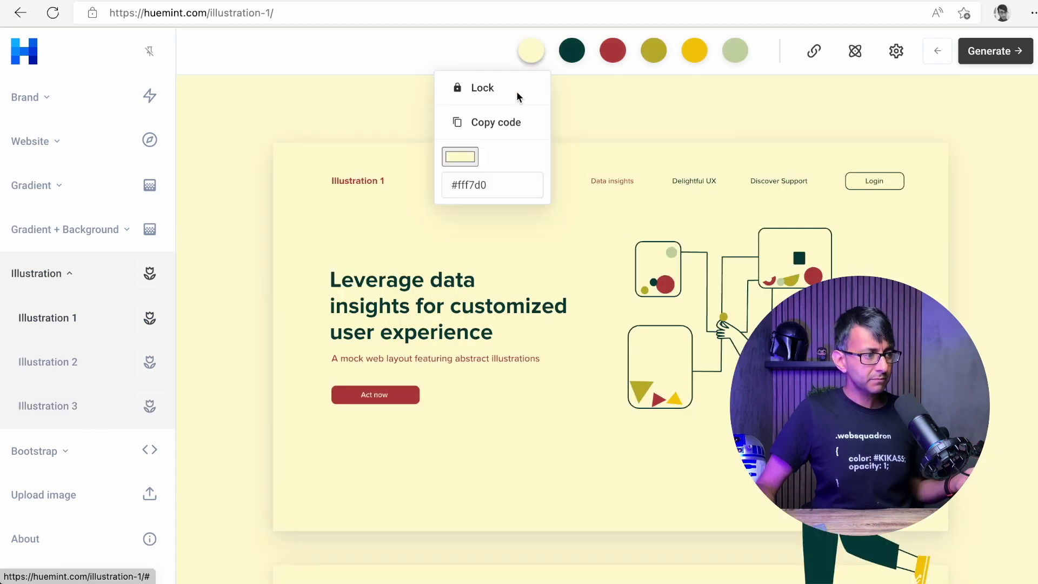
triple_click(475, 187)
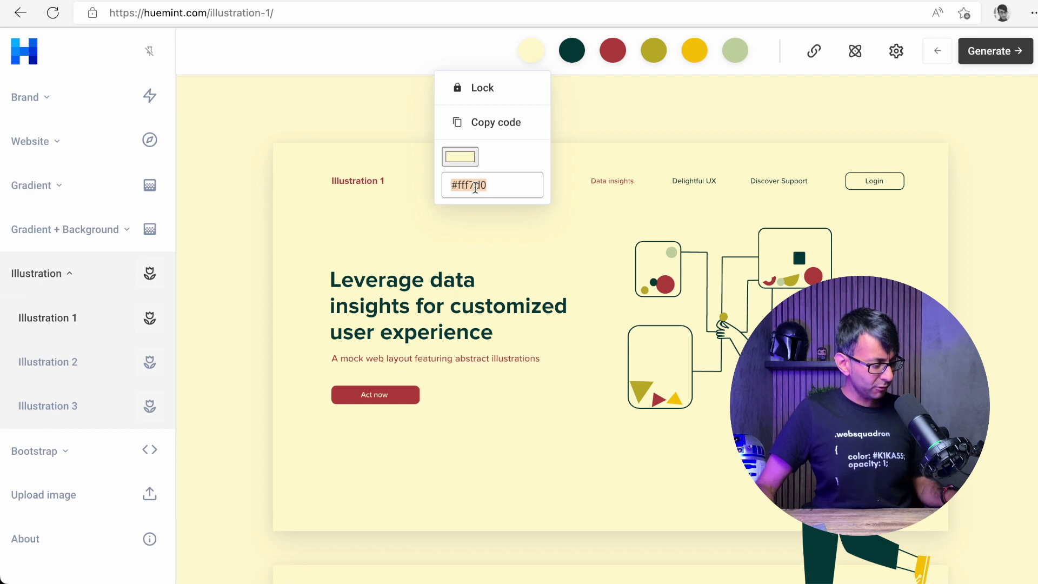
type("333333")
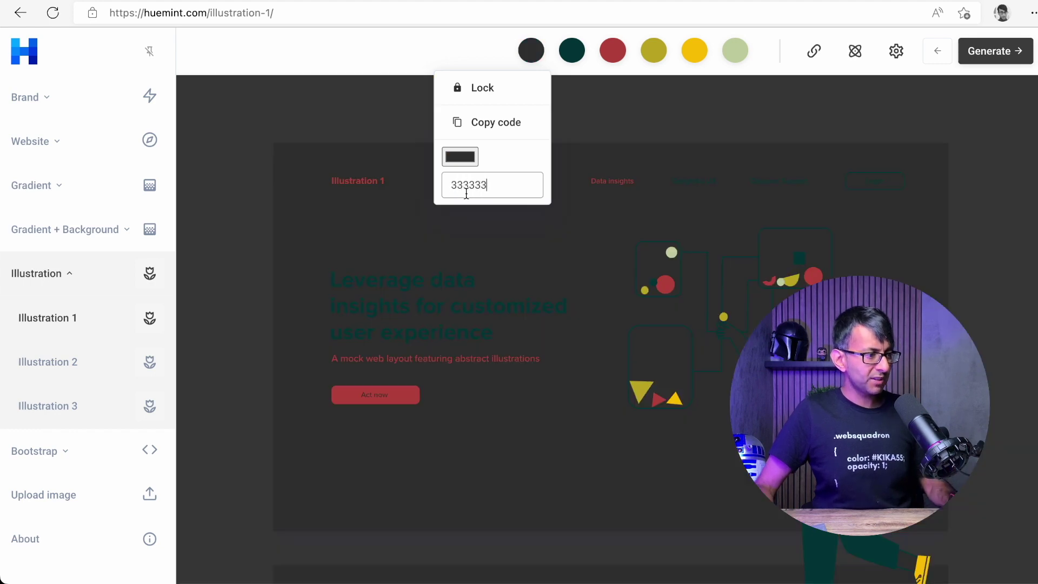
left_click(887, 109)
left_click(572, 51)
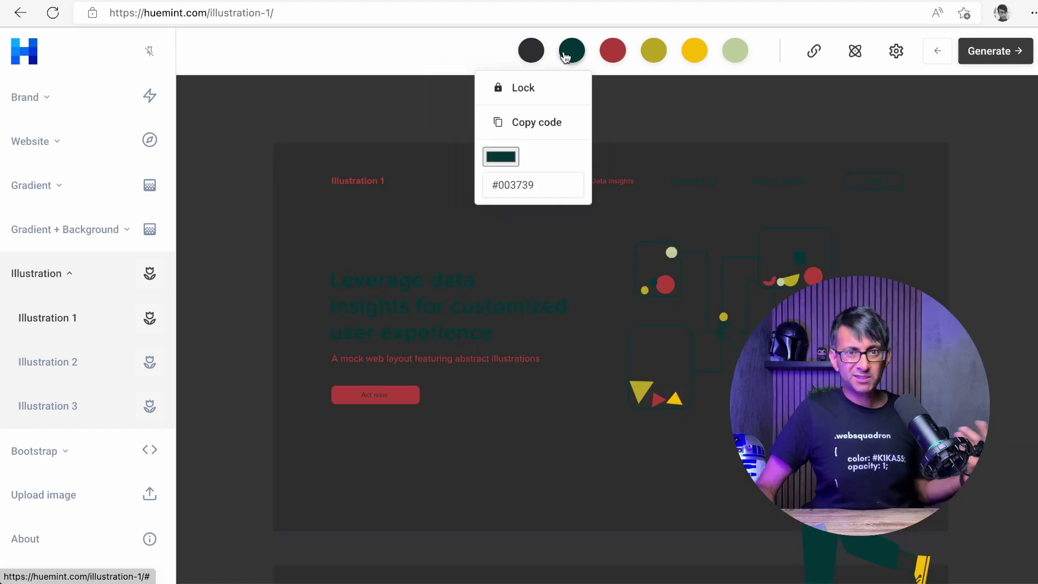
left_click(528, 185)
type("#f")
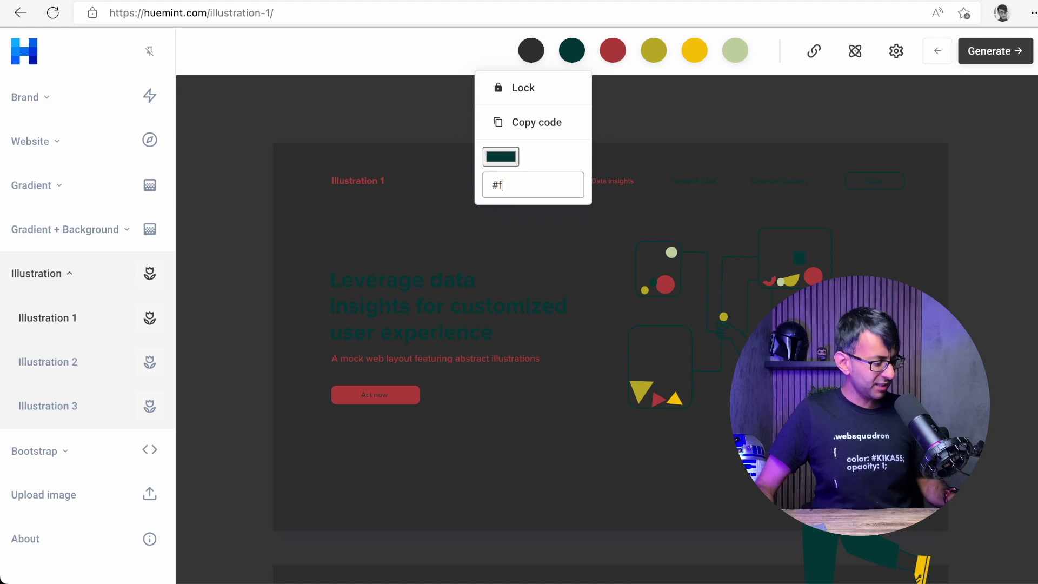
type("fffff")
left_click(421, 250)
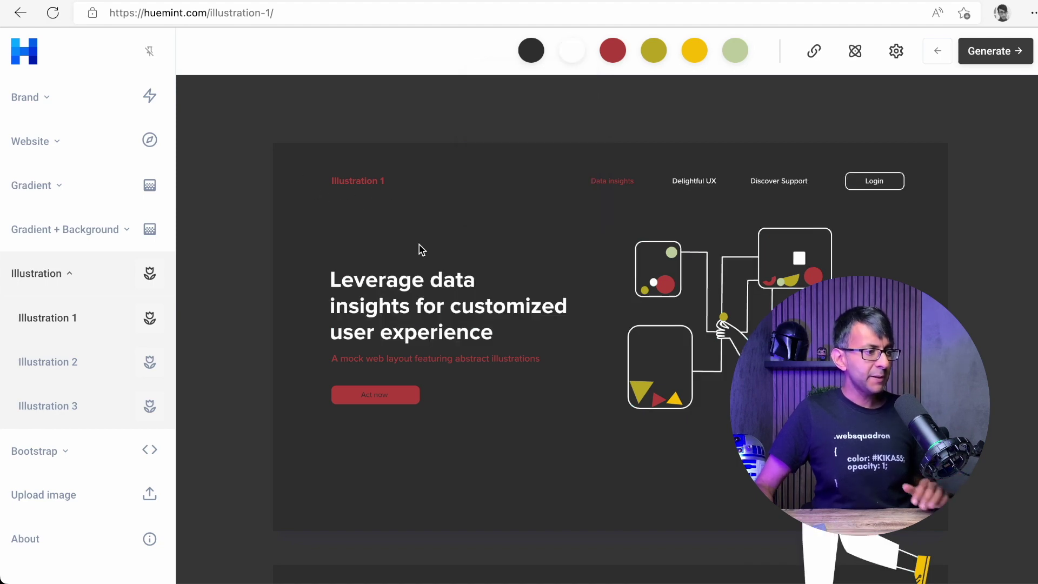
scroll(577, 298, "down", 15)
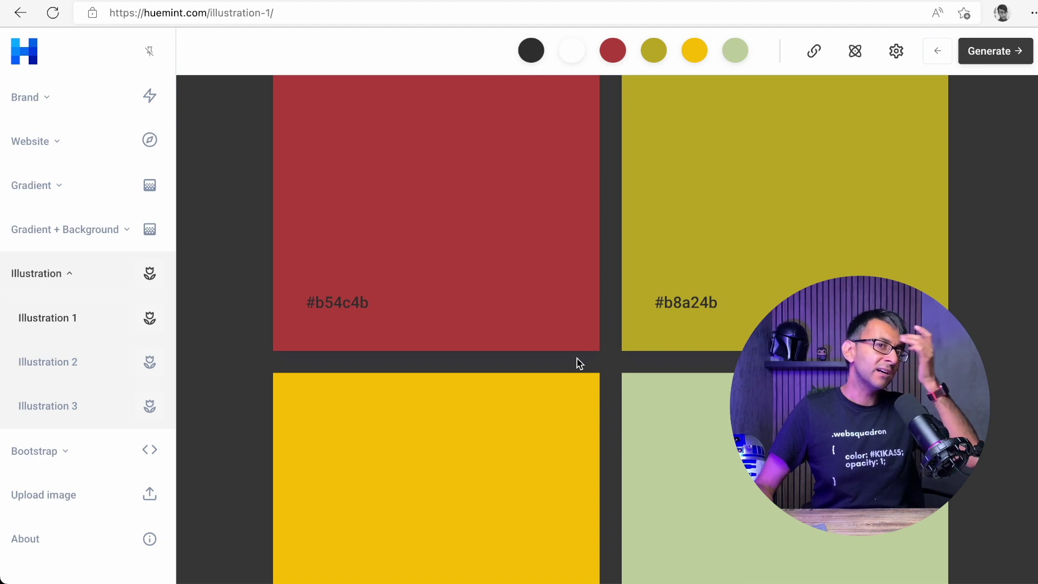
scroll(404, 447, "up", 10)
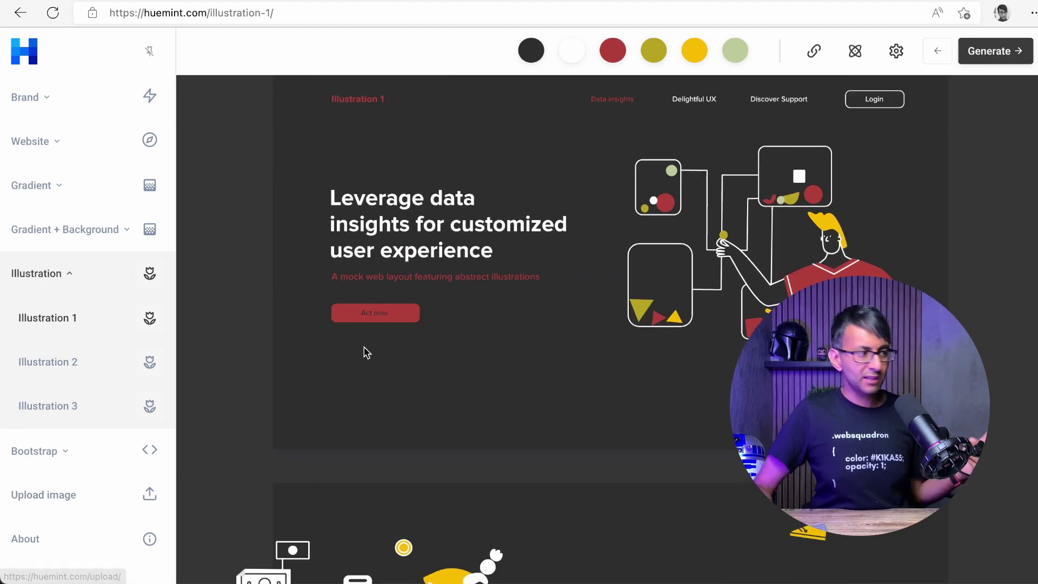
scroll(79, 274, "up", 2)
scroll(42, 116, "down", 7)
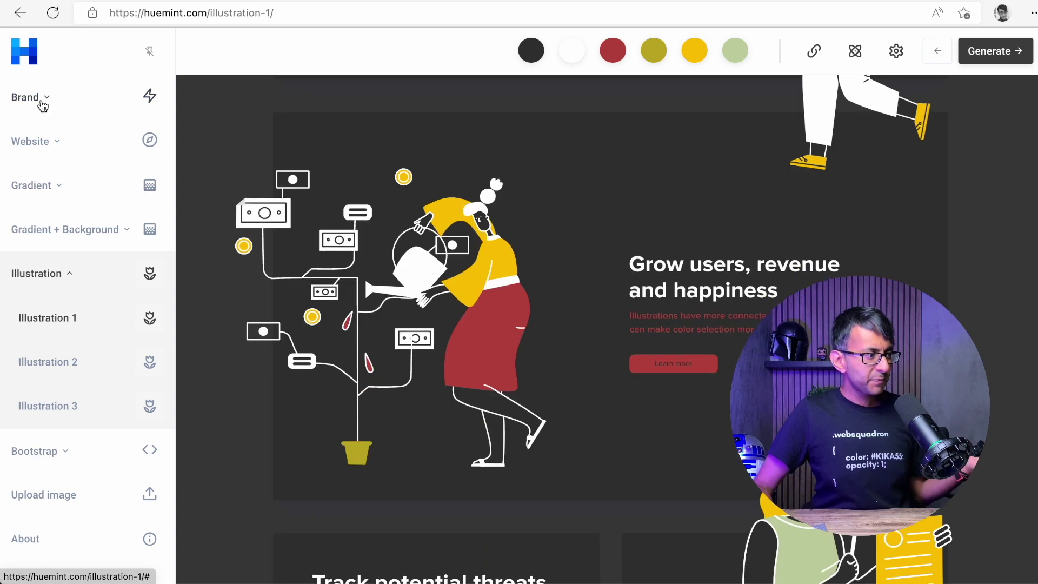
left_click(42, 98)
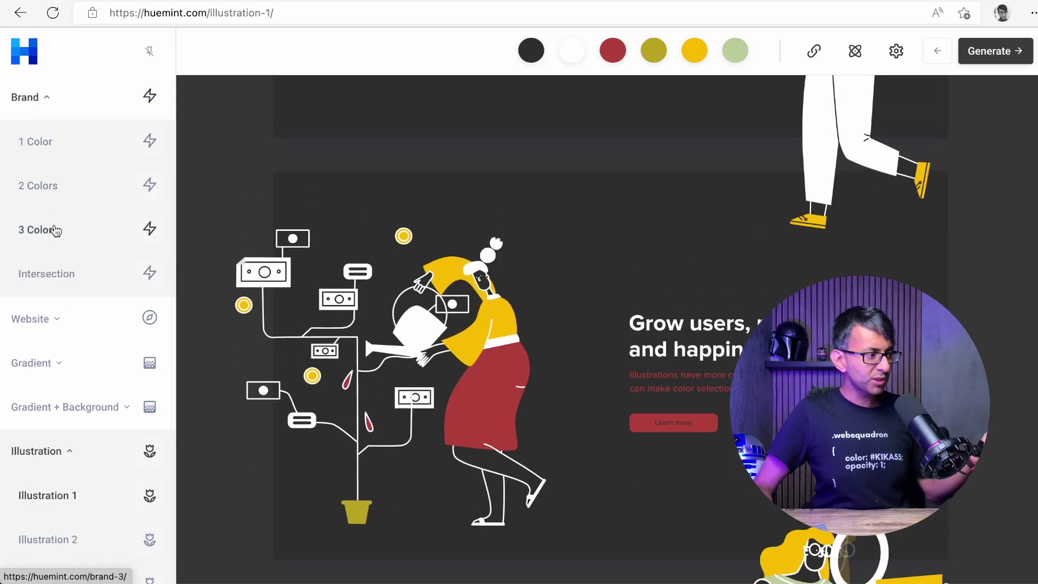
- Return to the Brand Intersection mockup and expand the Website mockup list
left_click(51, 275)
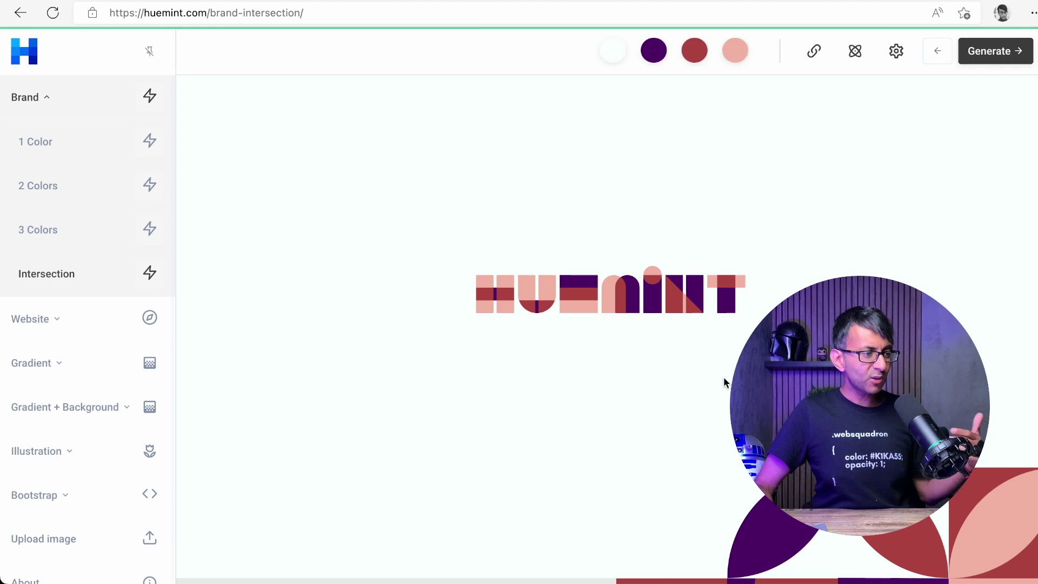
scroll(706, 374, "down", 8)
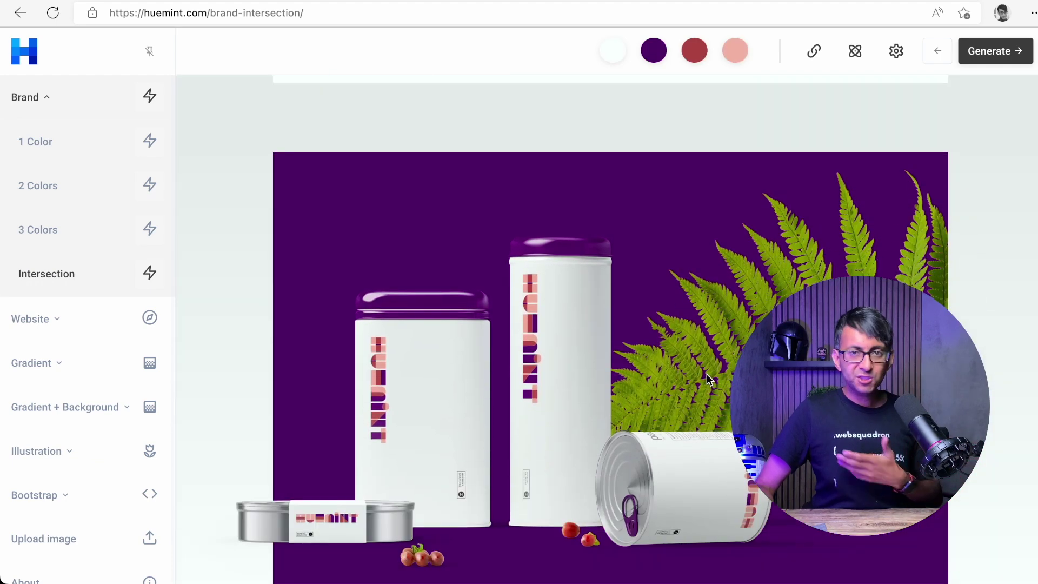
scroll(709, 378, "up", 5)
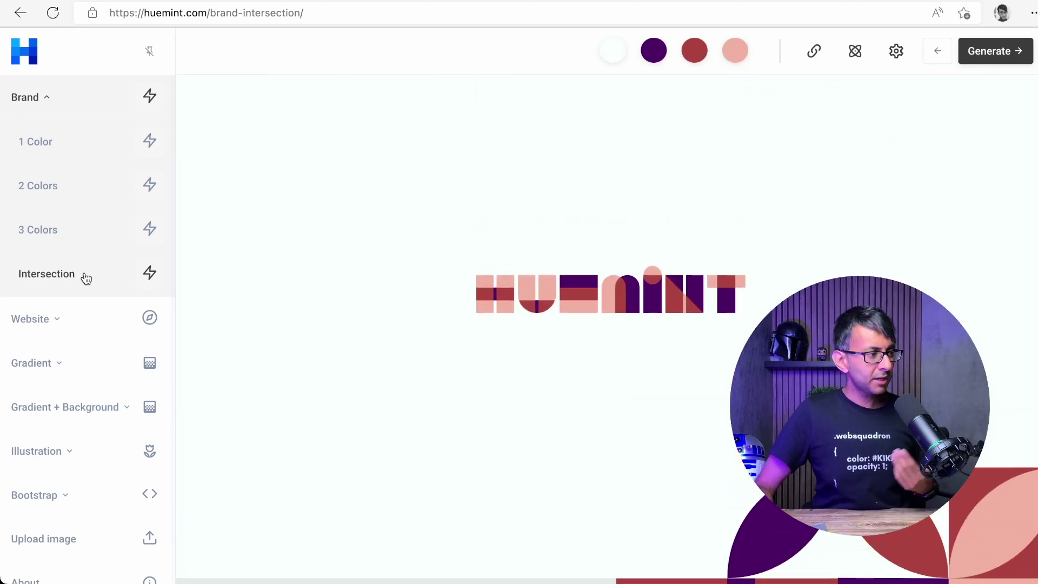
left_click(38, 324)
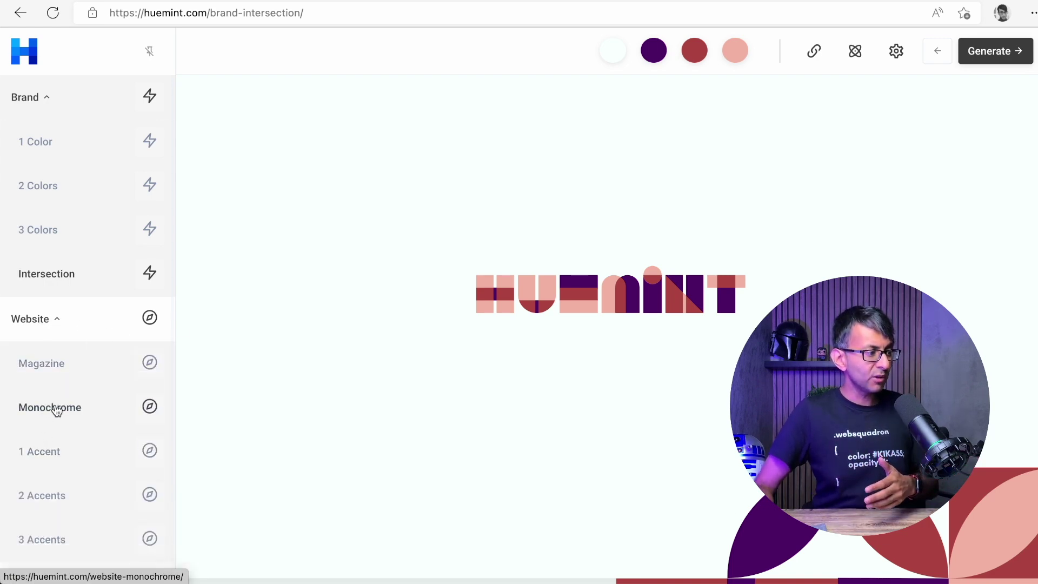
- Open the Magazine website mockup and change its yellow colour to grey #d0d0d0
left_click(60, 371)
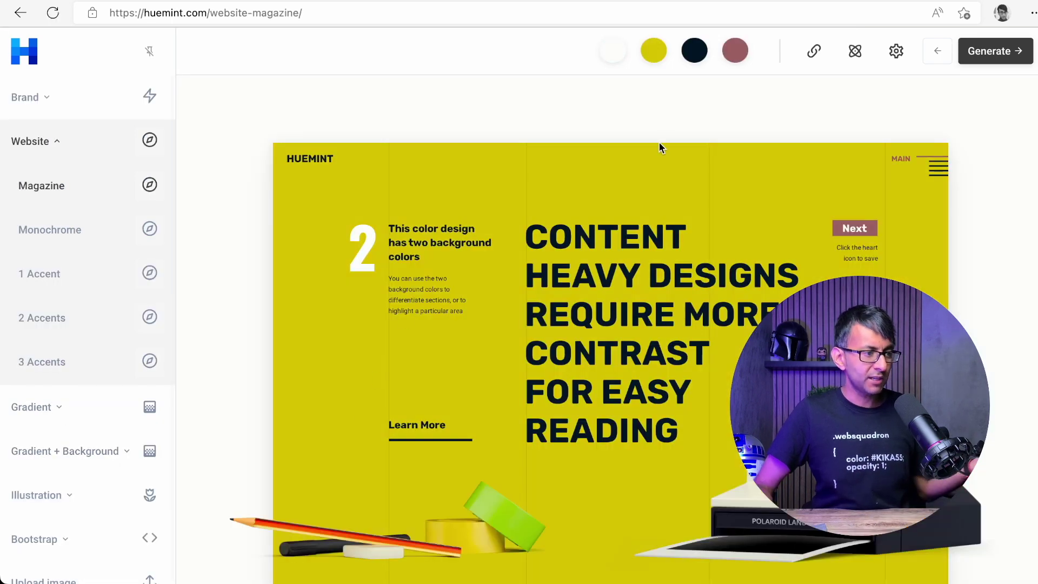
left_click(653, 50)
double_click(604, 186)
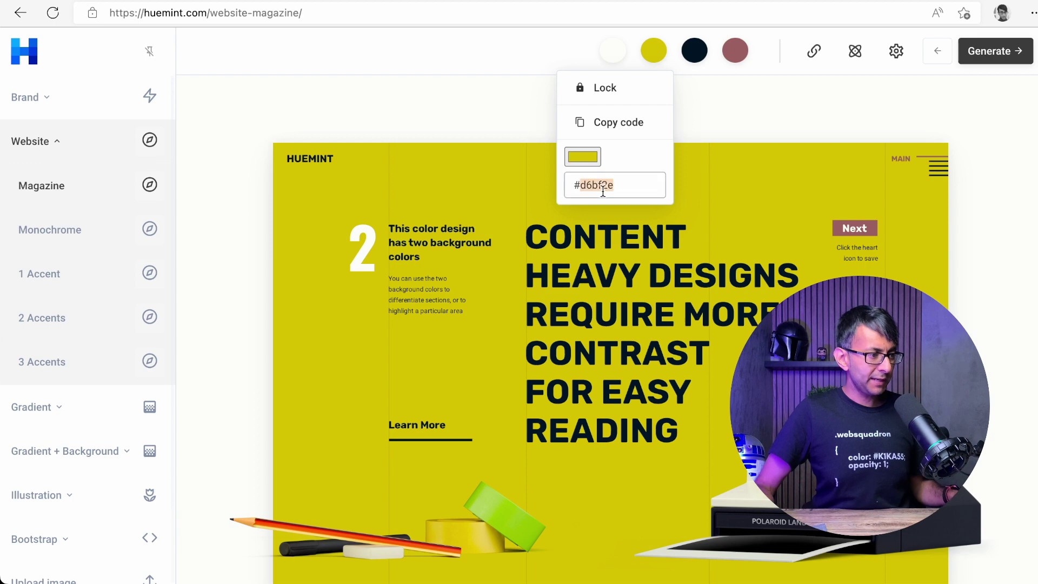
type("d0d0")
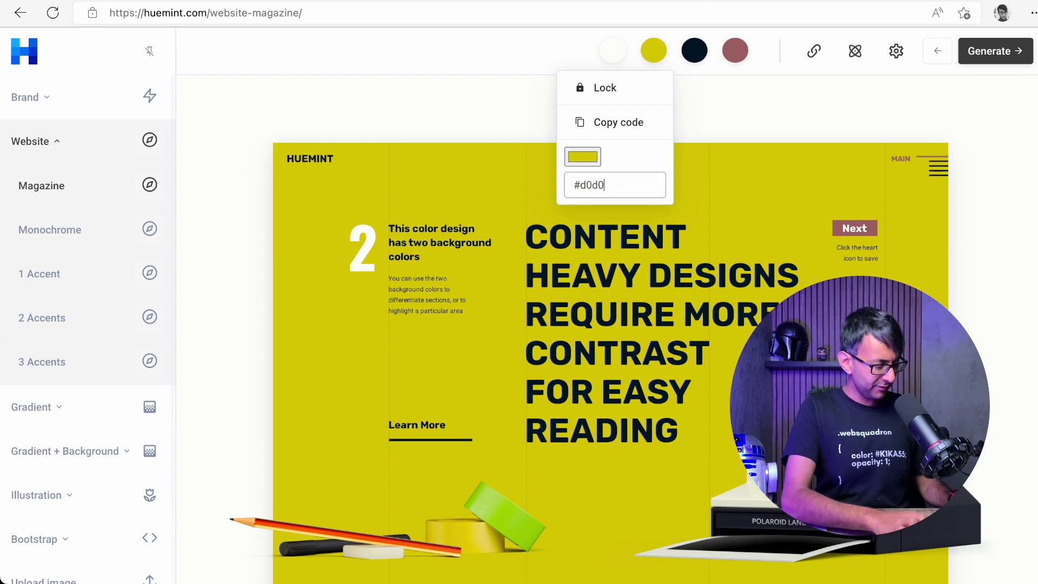
type("d0")
left_click(430, 109)
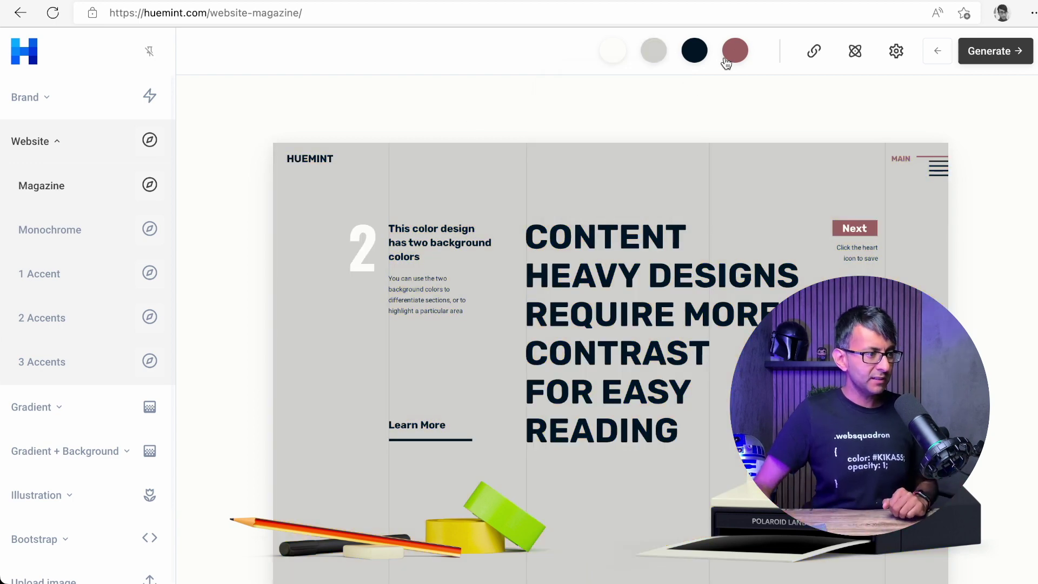
- Change the red accent to #ff0050 and scroll through the Magazine page
left_click(727, 61)
double_click(657, 183)
type("f")
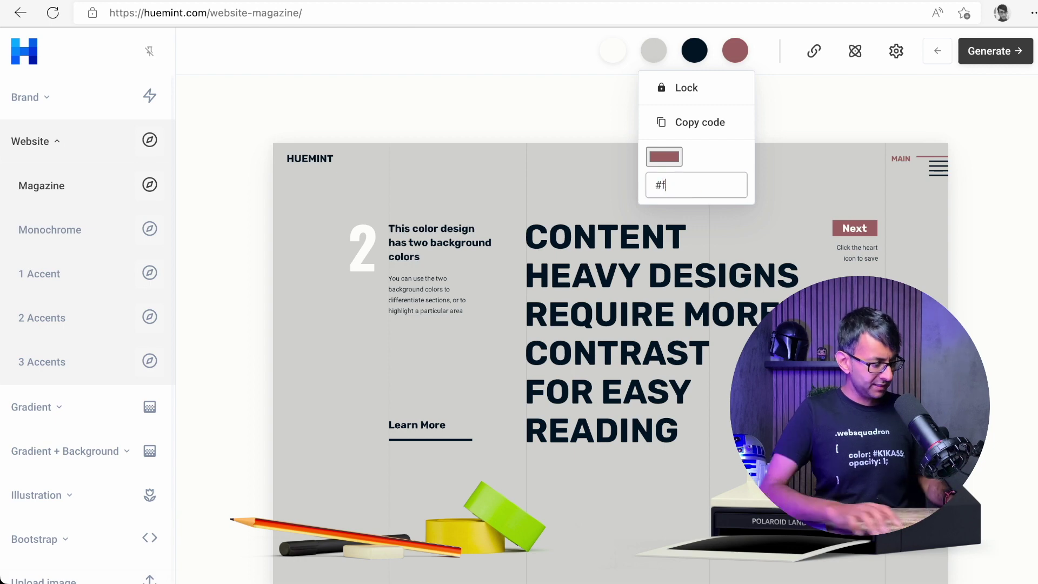
type("f0050")
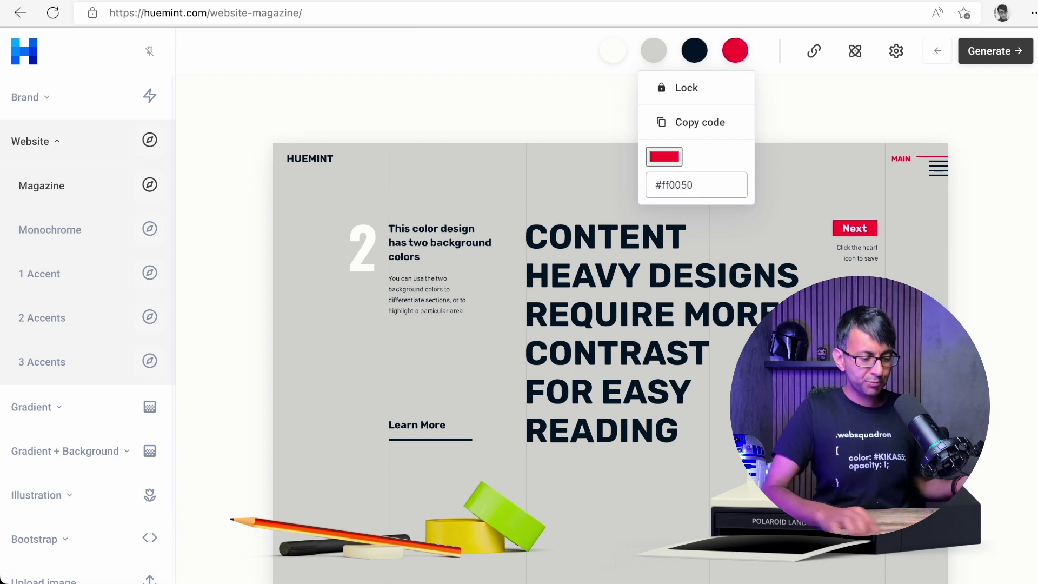
left_click(537, 108)
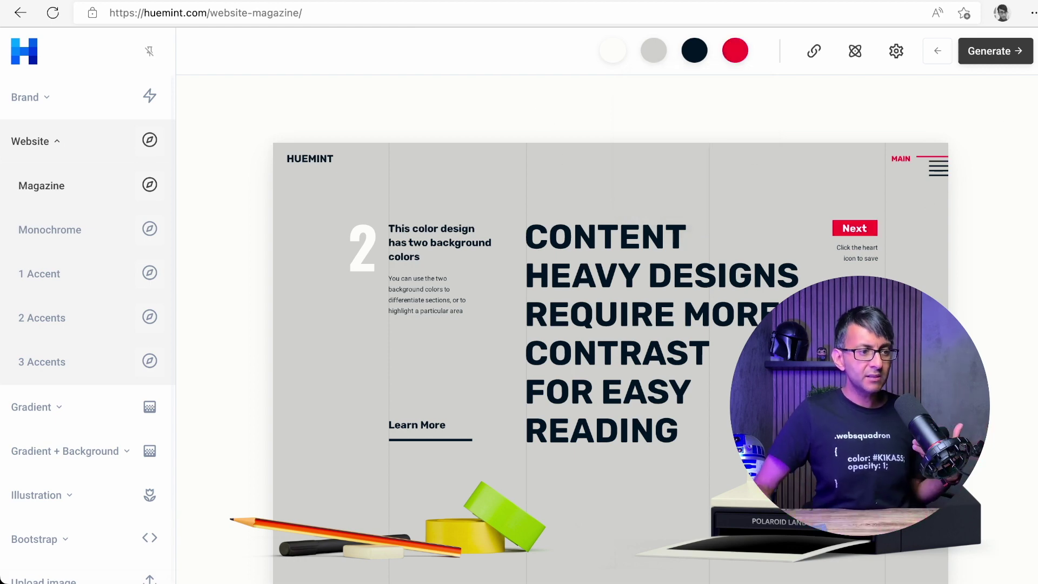
scroll(608, 330, "down", 10)
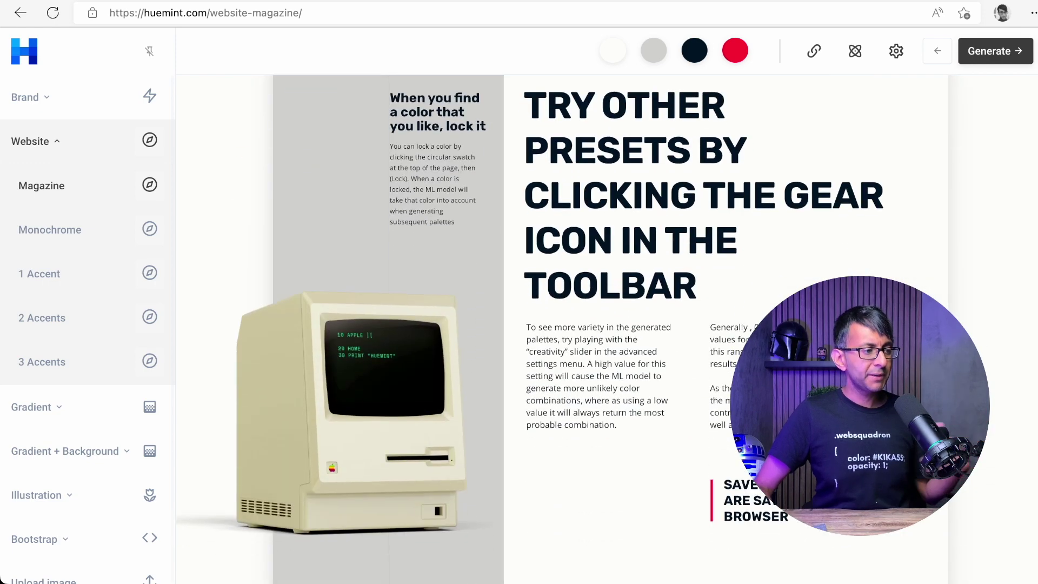
scroll(608, 330, "up", 4)
scroll(608, 329, "down", 12)
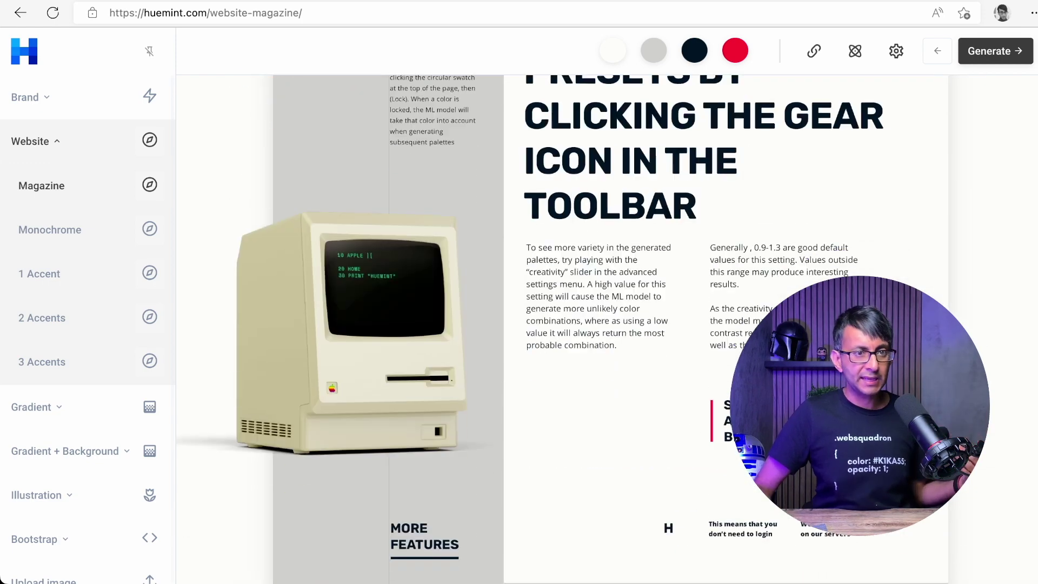
scroll(973, 411, "up", 5)
scroll(973, 411, "down", 12)
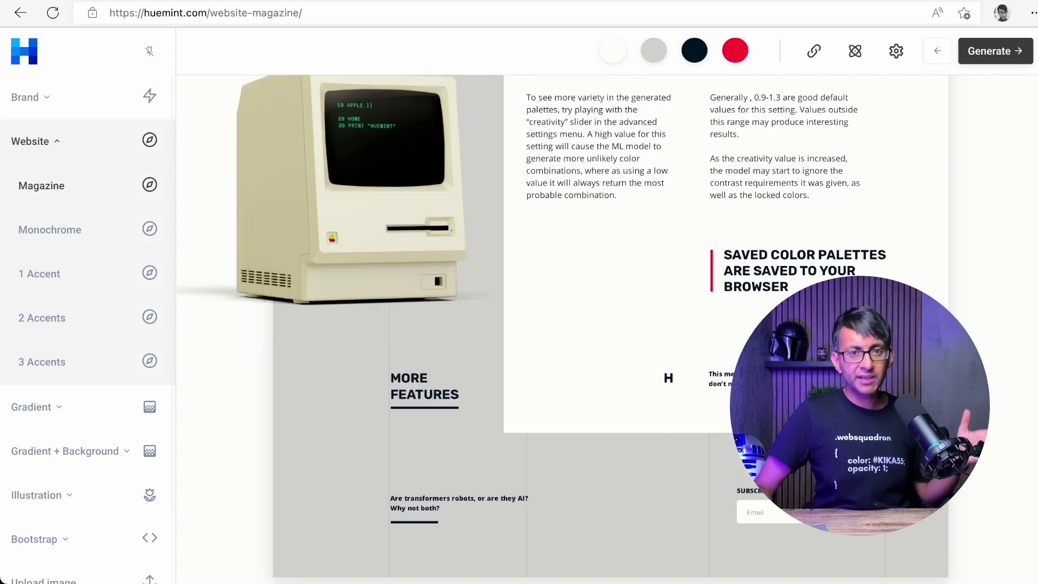
scroll(1033, 439, "up", 8)
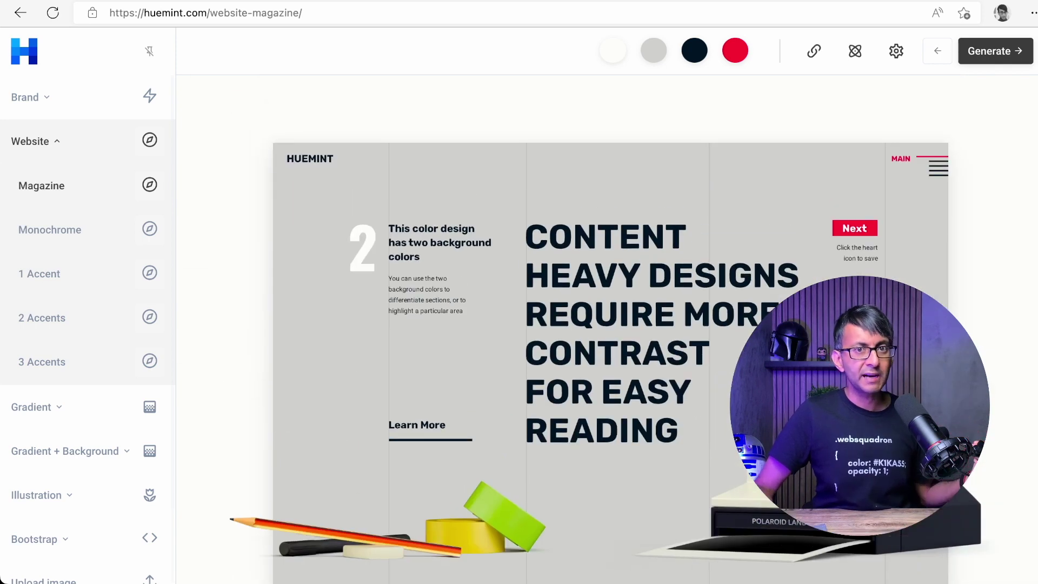